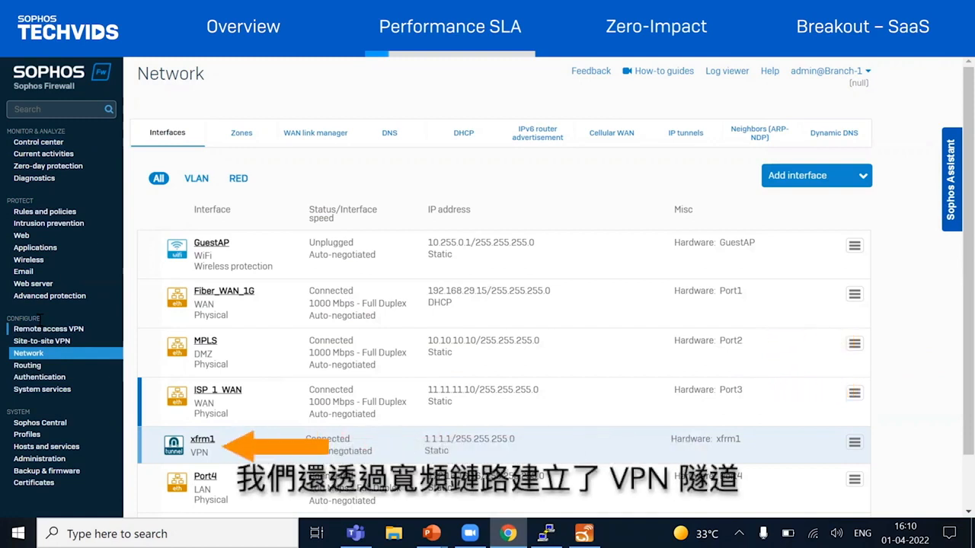
# Check the status of the site-to-site IPsec connection and review the firewall rules
pyautogui.click(37, 341)
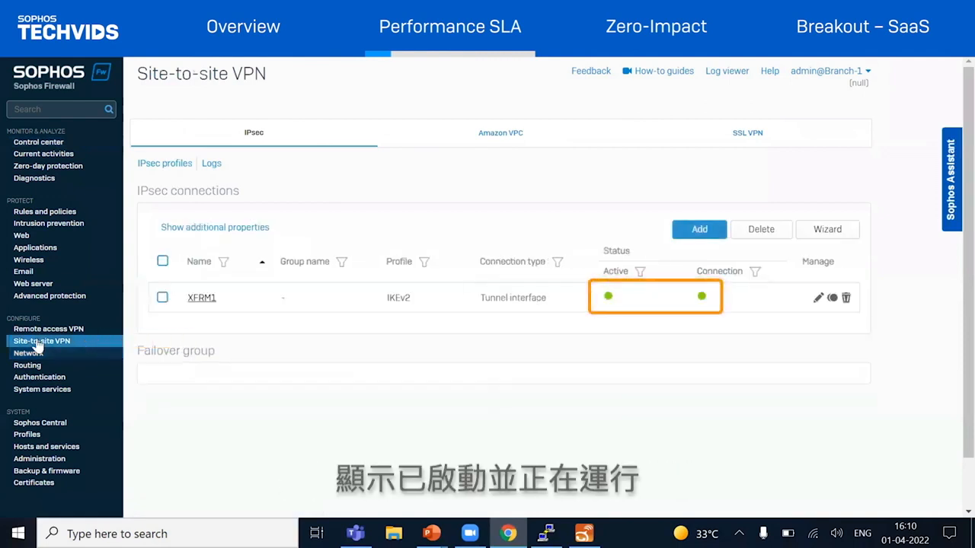
pyautogui.click(75, 216)
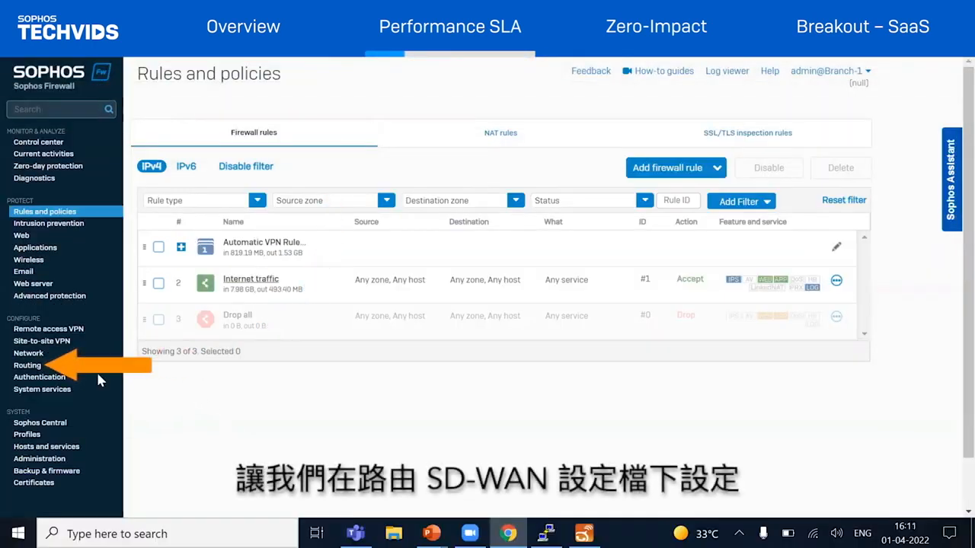
# Start a new SD-WAN profile in the routing settings and name it web-traffic-profile
pyautogui.click(30, 366)
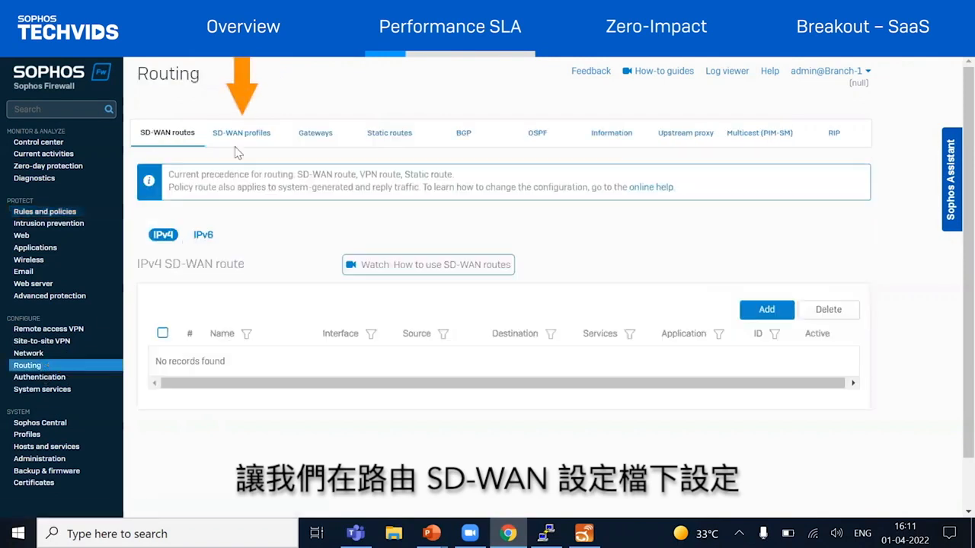
pyautogui.click(249, 134)
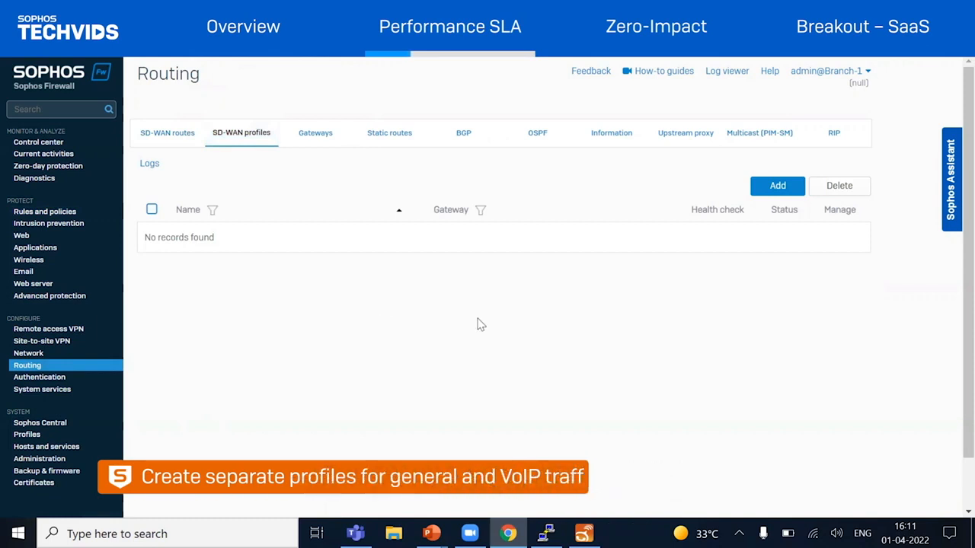
pyautogui.click(777, 185)
pyautogui.write('web-traffic-profile')
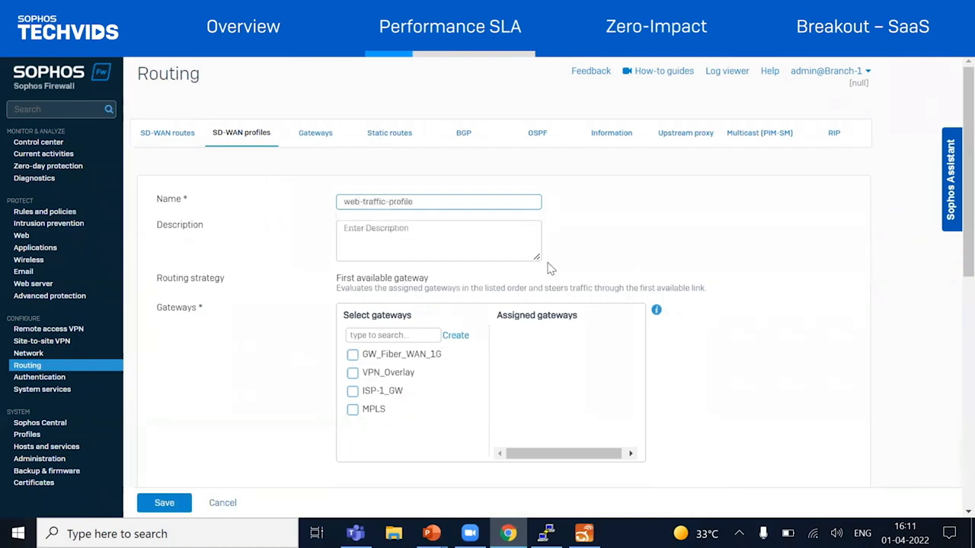
# Assign VPN_Overlay as first and MPLS as second gateway, and set the SLA strategy to Custom SLA
pyautogui.scroll(-2, 529, 274)
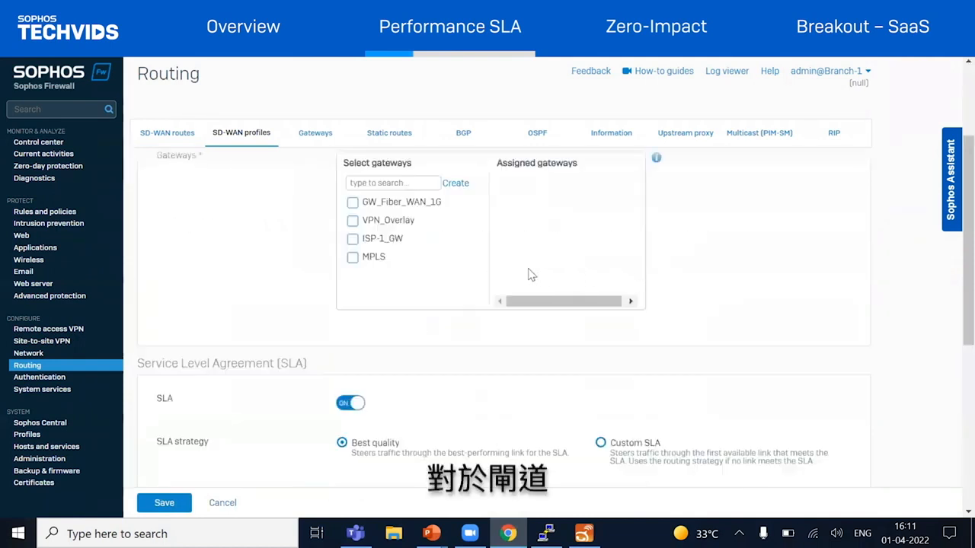
pyautogui.click(363, 227)
pyautogui.click(361, 260)
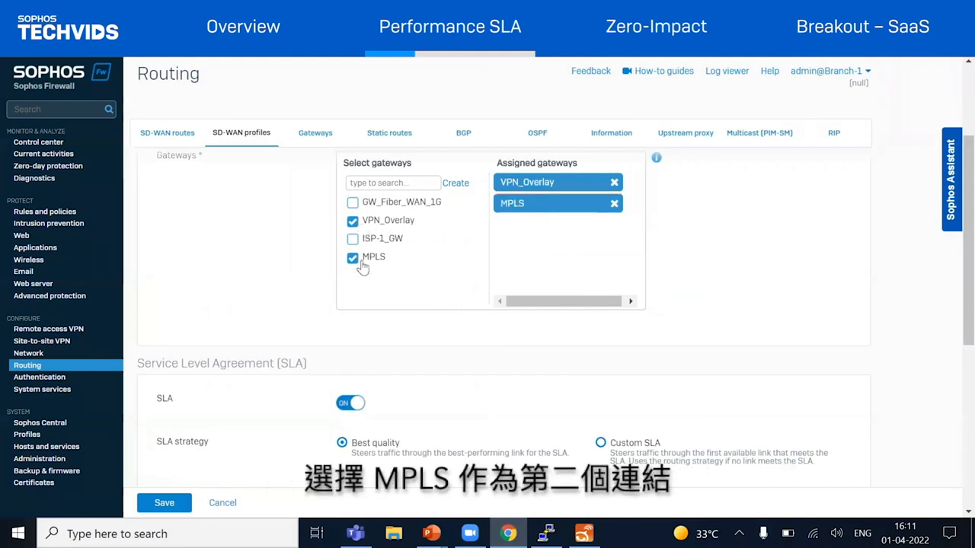
pyautogui.scroll(-2, 271, 400)
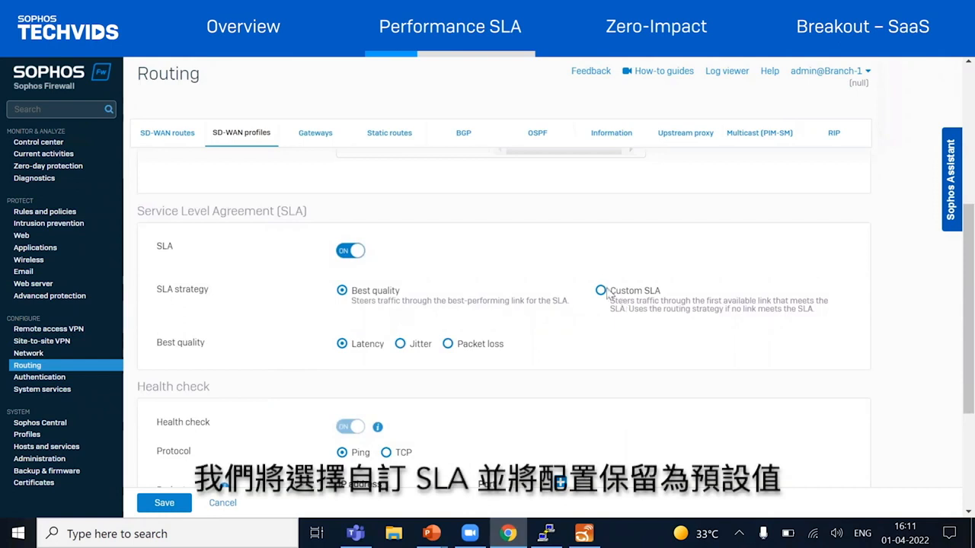
pyautogui.click(601, 291)
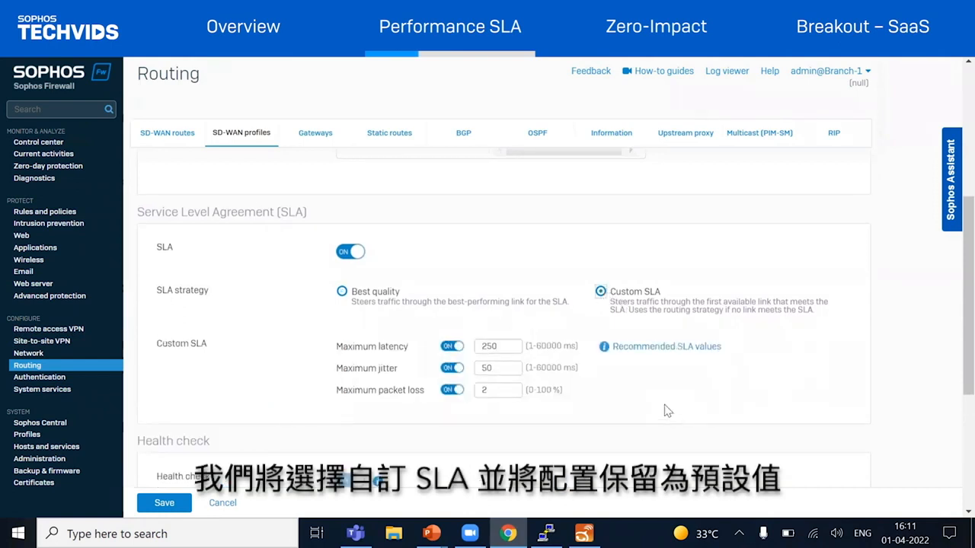
# Set the health check probe target of the web traffic profile to 192.168.1.10
pyautogui.scroll(-1, 609, 374)
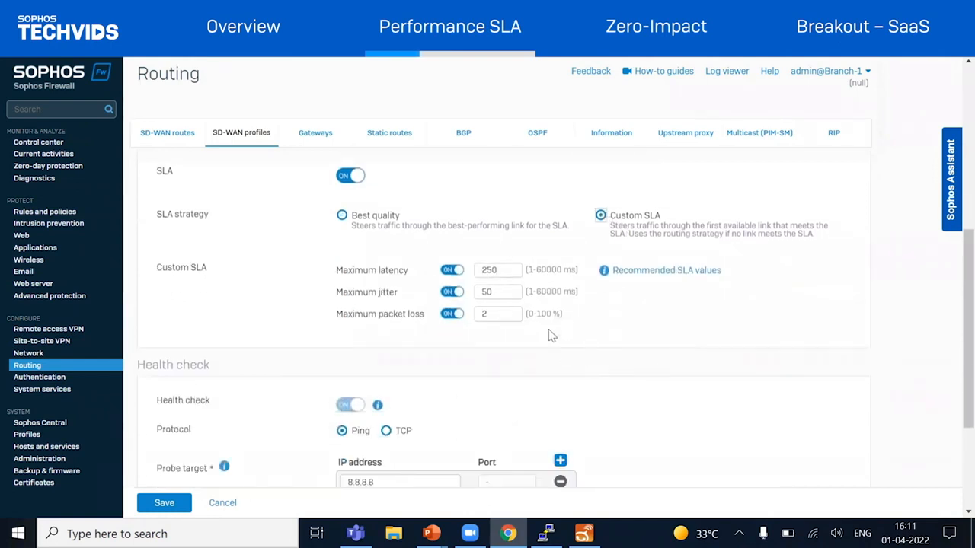
pyautogui.scroll(-3, 553, 336)
pyautogui.moveTo(427, 302); pyautogui.dragTo(317, 311)
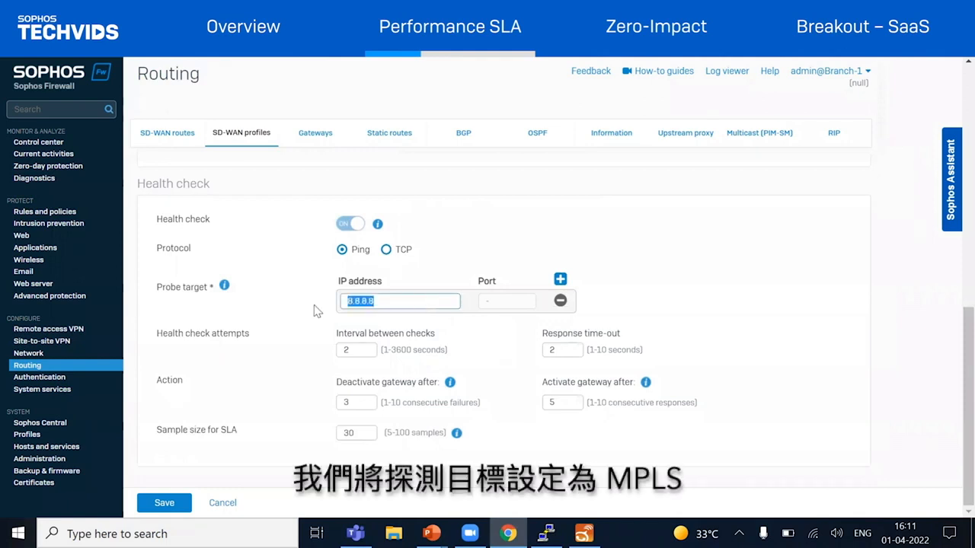
pyautogui.write('192.168.1.10')
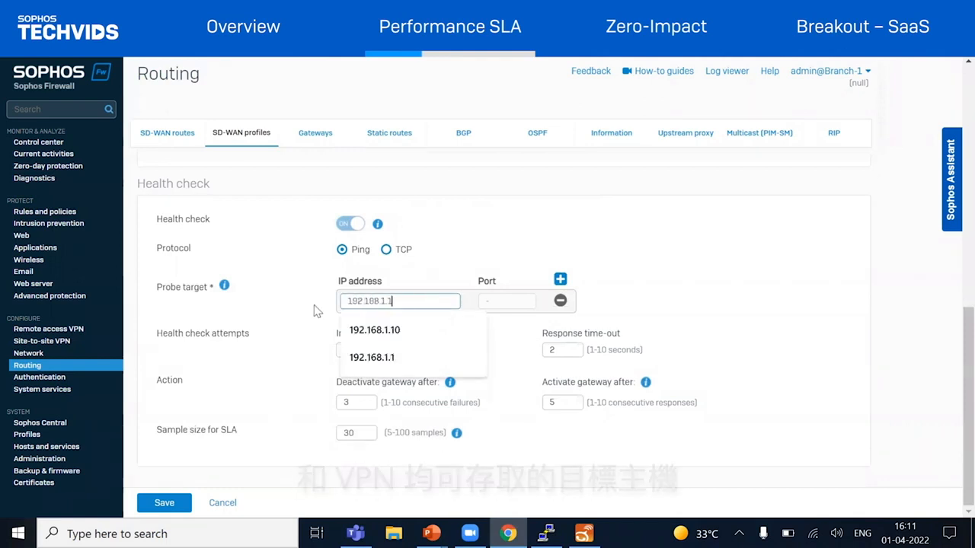
pyautogui.write('1')
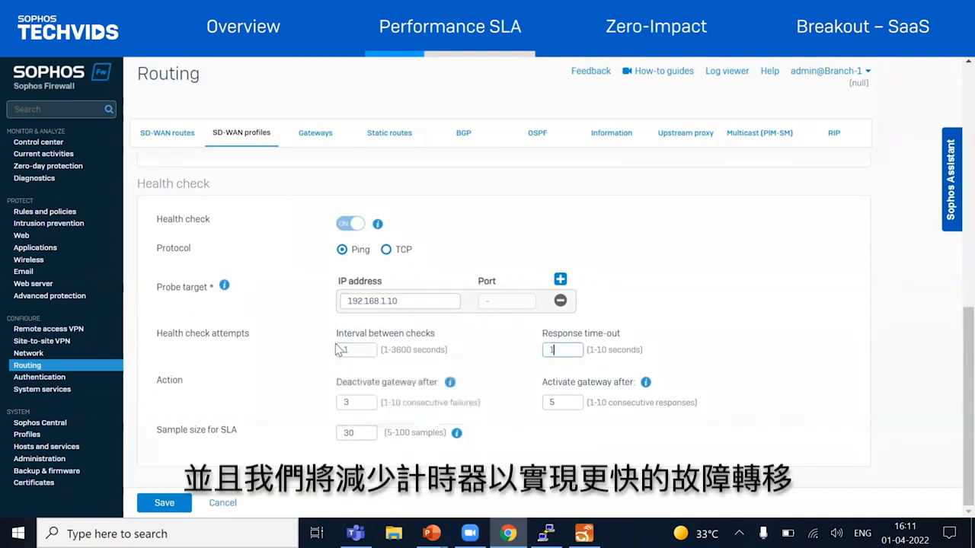
# Set check interval, response time-out and gateway deactivation and activation thresholds to 1, SLA sample size to 5, and save the web traffic profile
pyautogui.click(352, 433)
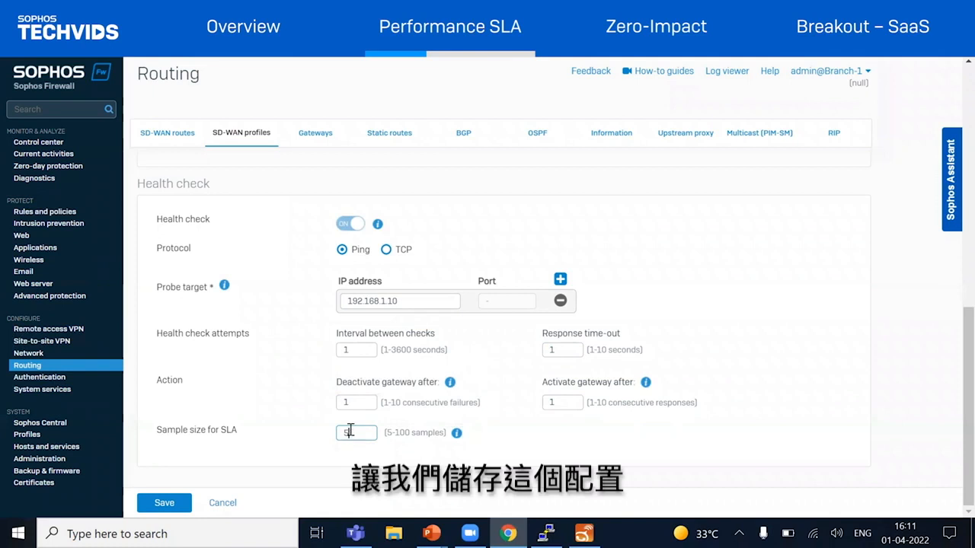
pyautogui.click(166, 499)
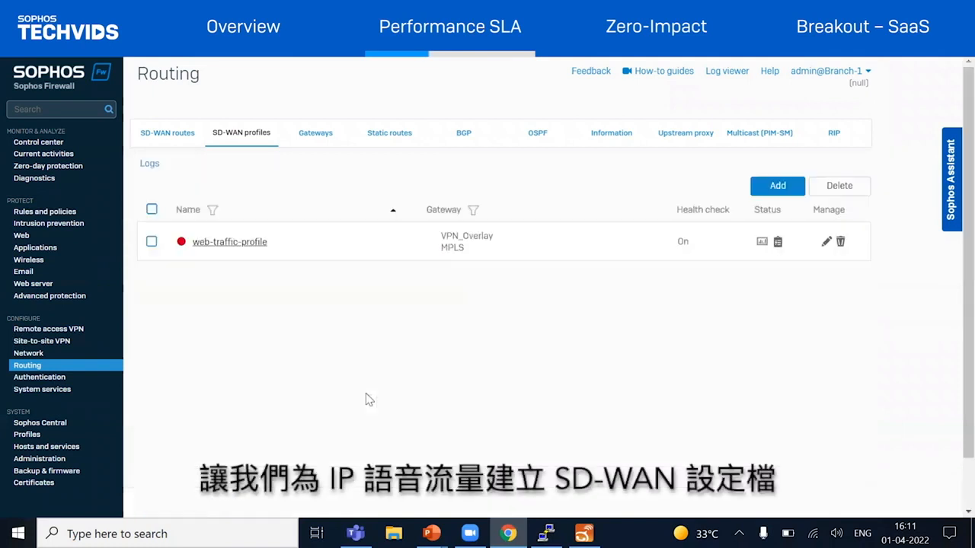
# Start another SD-WAN profile named voip-traffic with VPN_Overlay as first and MPLS as second gateway
pyautogui.click(753, 189)
pyautogui.write('voip-traffic')
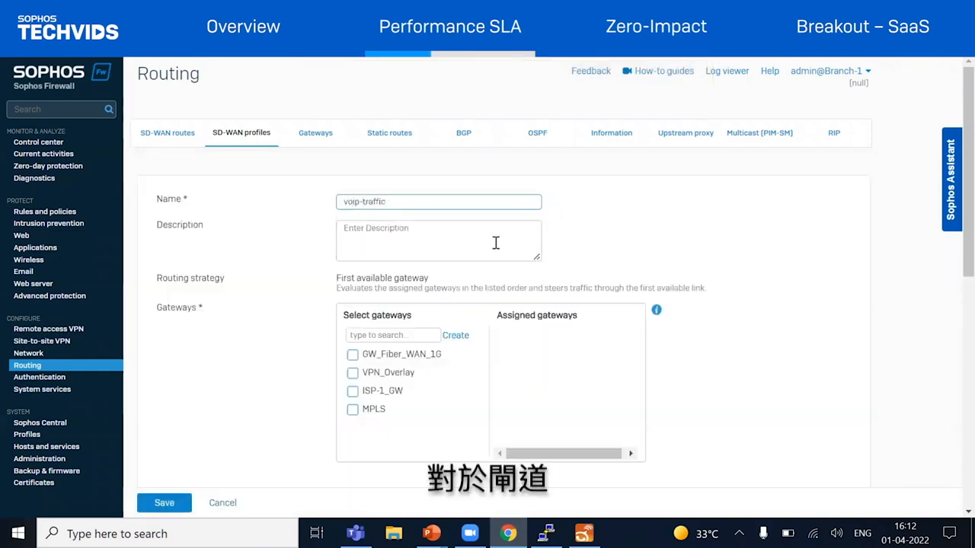
pyautogui.click(353, 373)
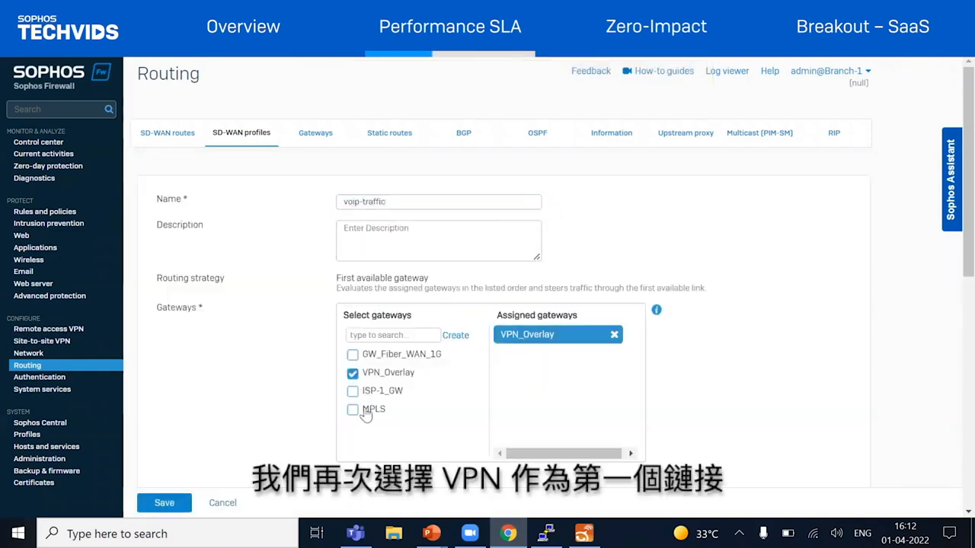
pyautogui.click(353, 411)
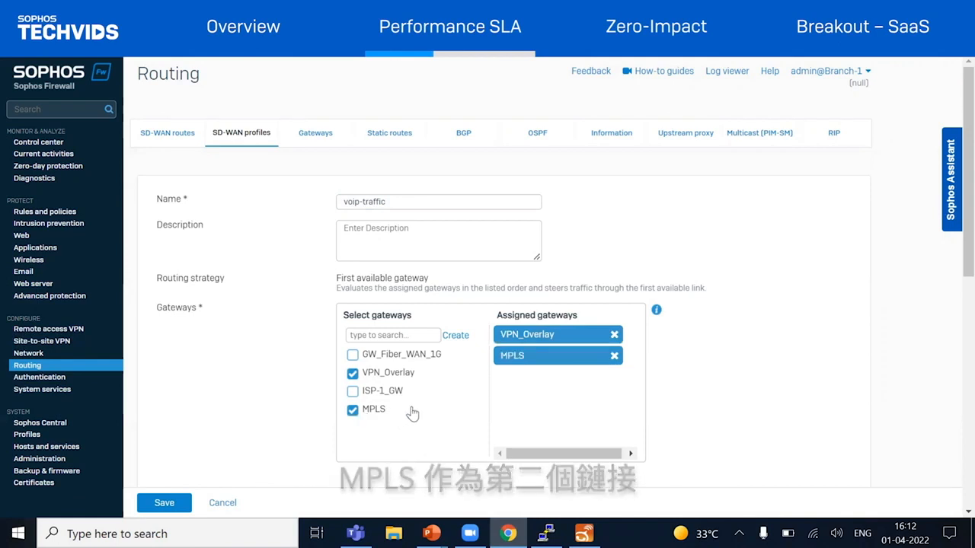
# Choose Custom SLA for the voip-traffic profile with maximum latency 150 ms, jitter 30 ms and packet loss 1 %
pyautogui.scroll(-2, 412, 413)
pyautogui.scroll(-1, 412, 413)
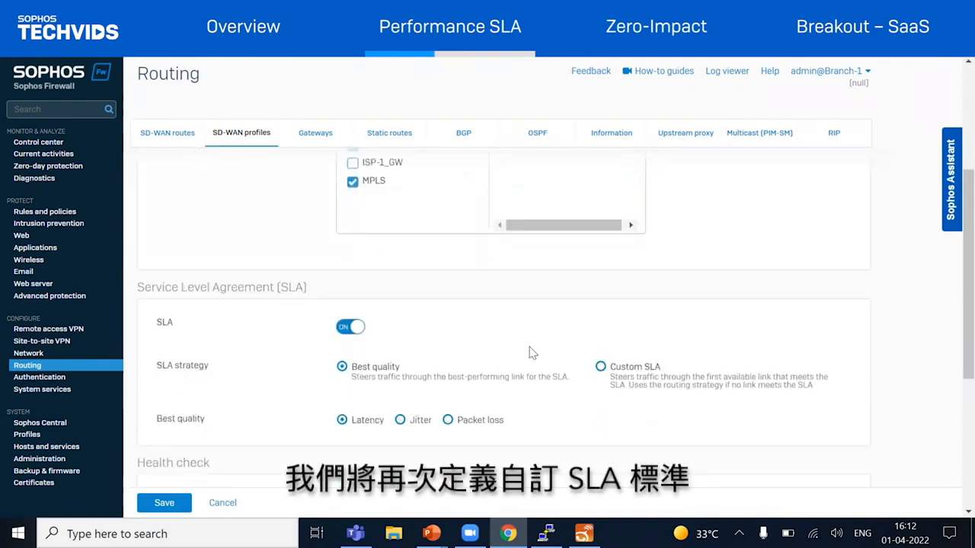
pyautogui.click(601, 368)
pyautogui.scroll(-2, 601, 369)
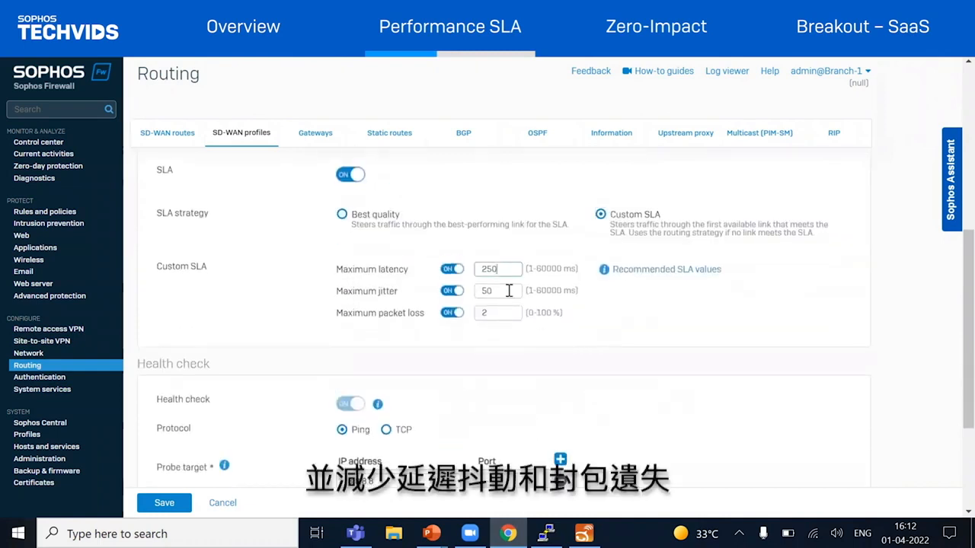
pyautogui.press('BackSpace')
pyautogui.press('BackSpace')
pyautogui.press('BackSpace')
pyautogui.write('150')
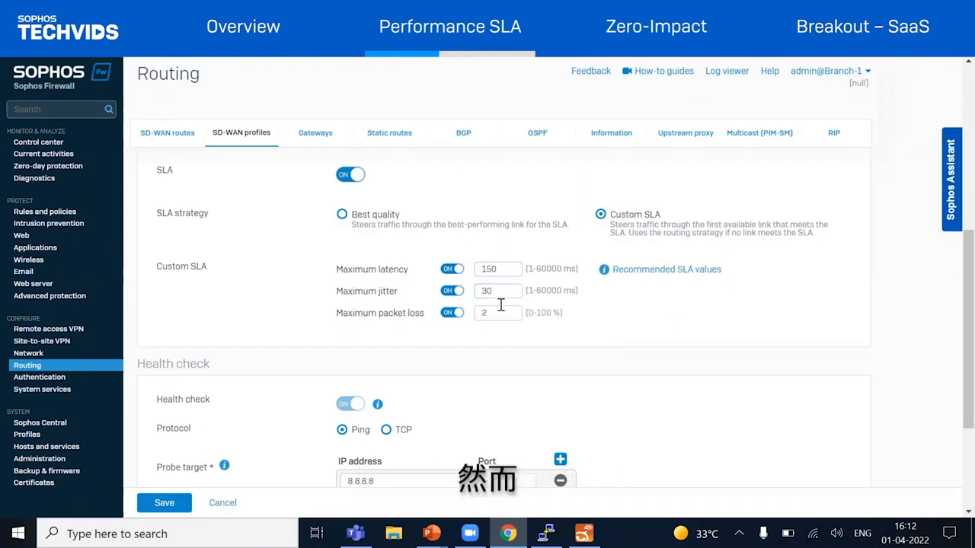
pyautogui.moveTo(640, 275)
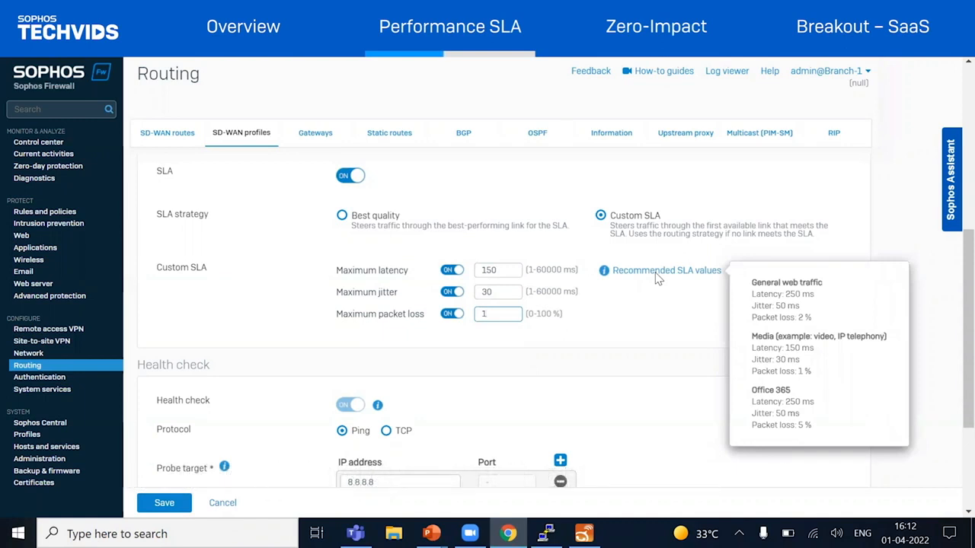
# Set the health check probe target of the voip-traffic profile to 192.168.1.10
pyautogui.scroll(-3, 490, 324)
pyautogui.moveTo(457, 300); pyautogui.dragTo(342, 298)
pyautogui.press('BackSpace')
pyautogui.write('19')
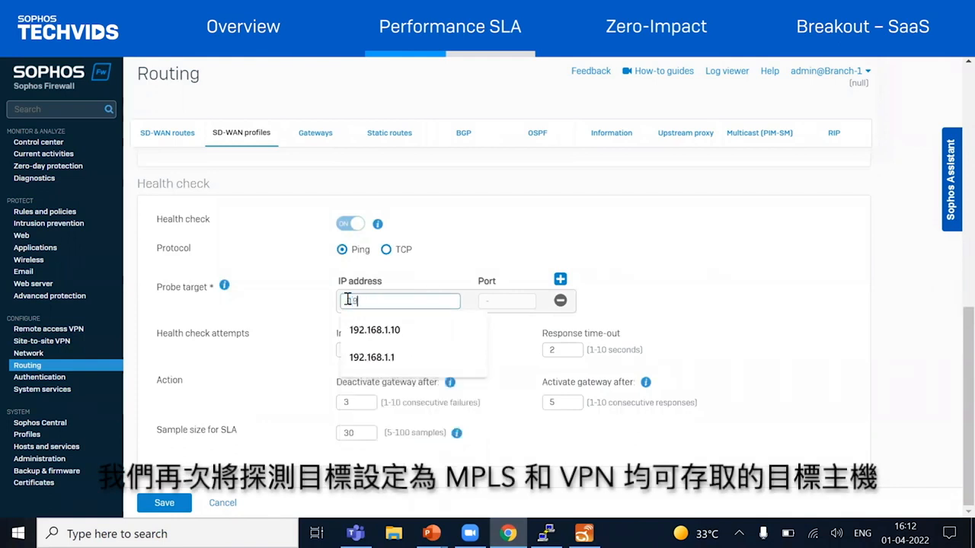
pyautogui.write('2.168.1.10')
pyautogui.click(380, 329)
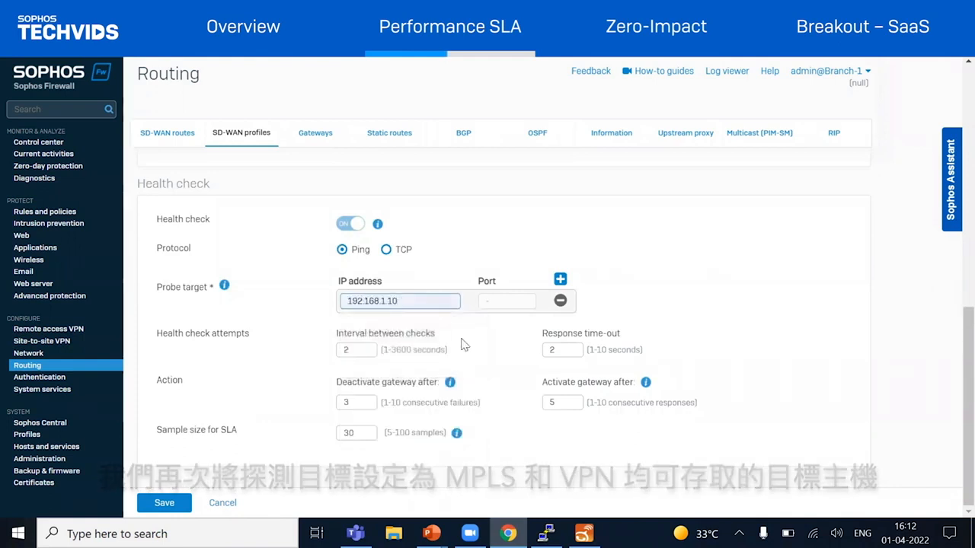
# Set the voip-traffic check interval, response time-out and gateway deactivation and activation thresholds to 1, adjust the SLA sample size, and save the profile
pyautogui.click(348, 348)
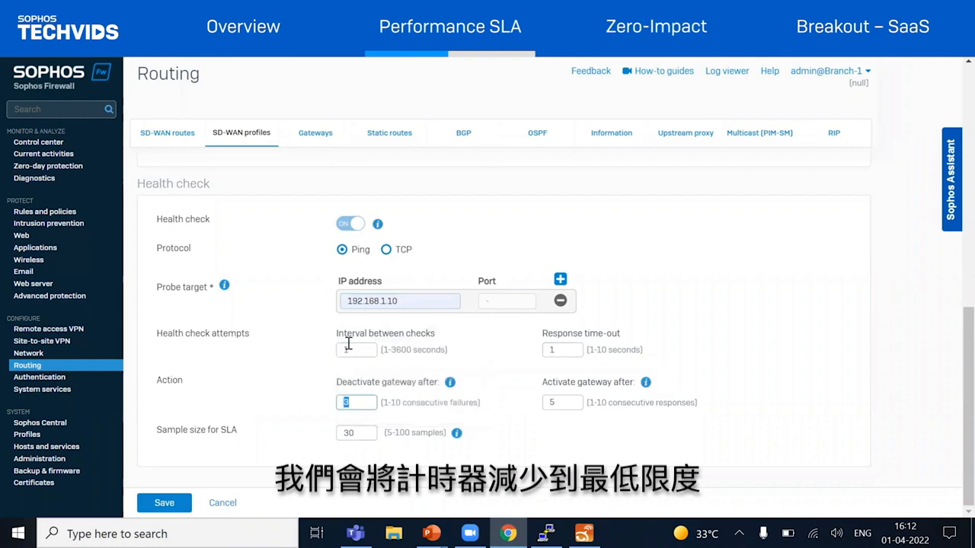
pyautogui.press('Tab')
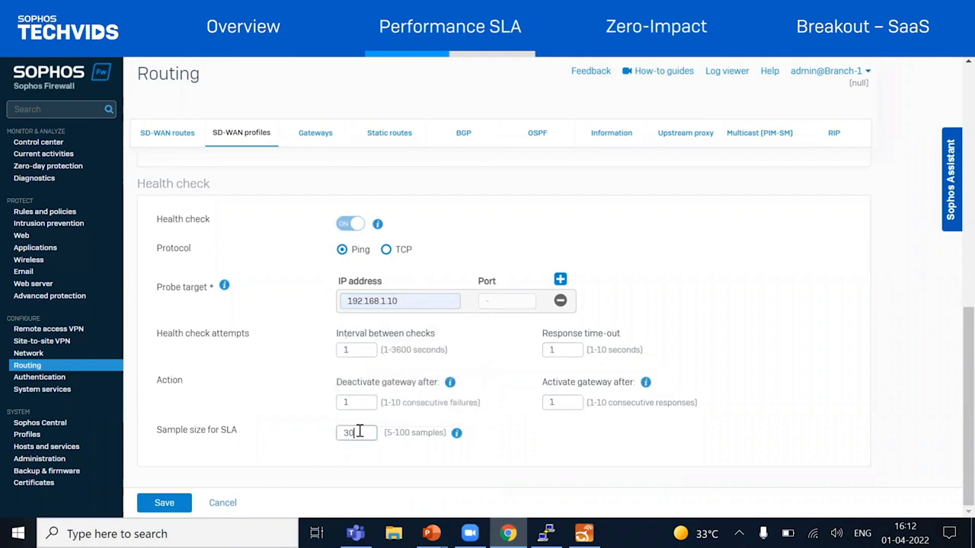
pyautogui.click(164, 503)
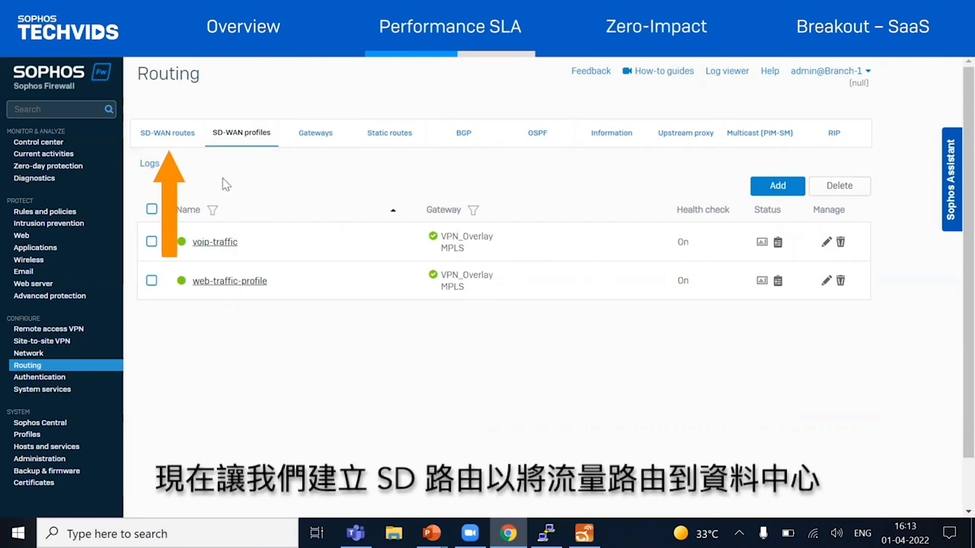
# Start a named IPv4 SD-WAN route for general web traffic and set its destination network to Remote-subnet
pyautogui.click(180, 144)
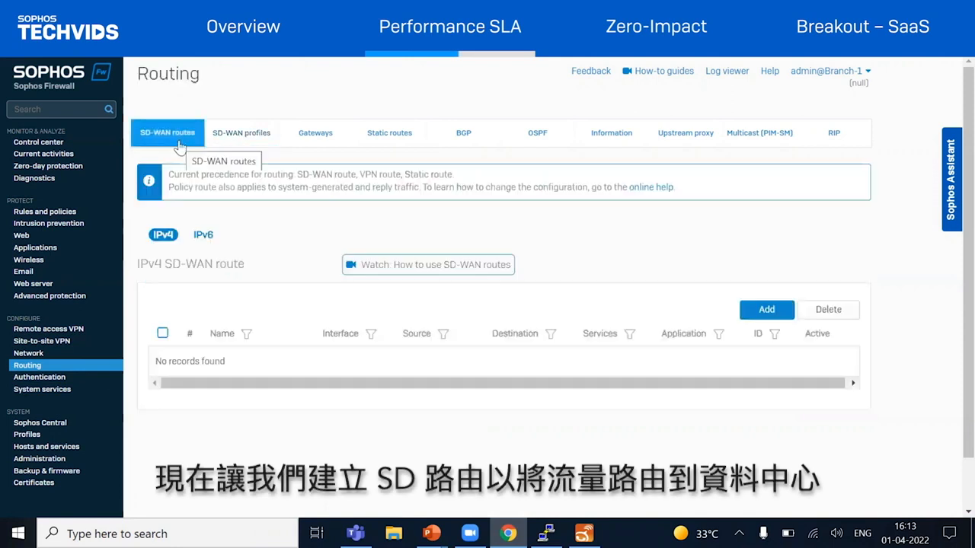
pyautogui.click(749, 313)
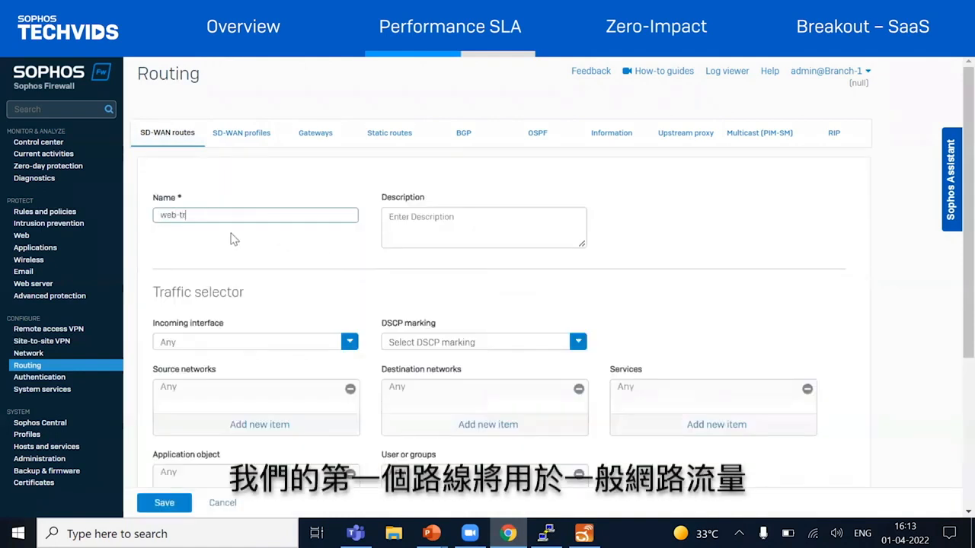
pyautogui.scroll(-2, 252, 259)
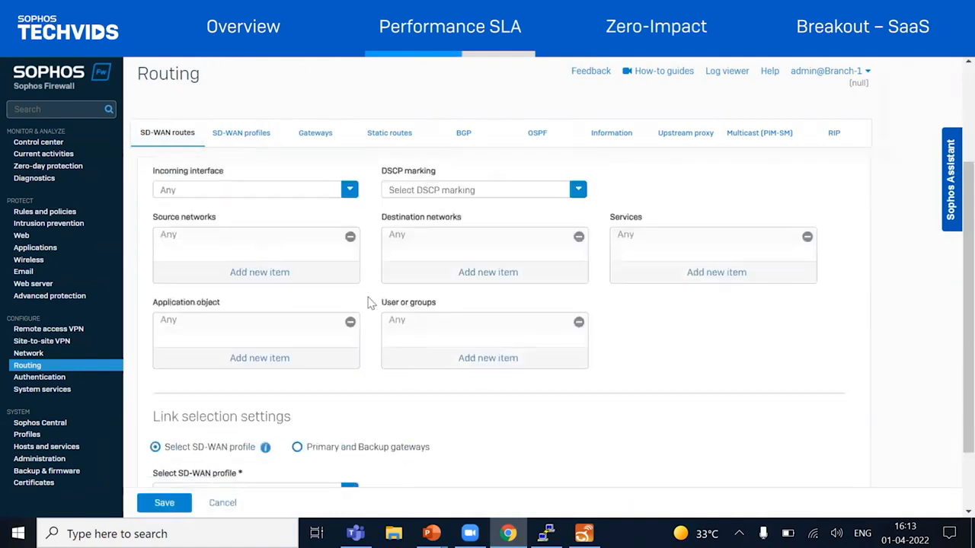
pyautogui.click(442, 282)
pyautogui.scroll(-1, 411, 275)
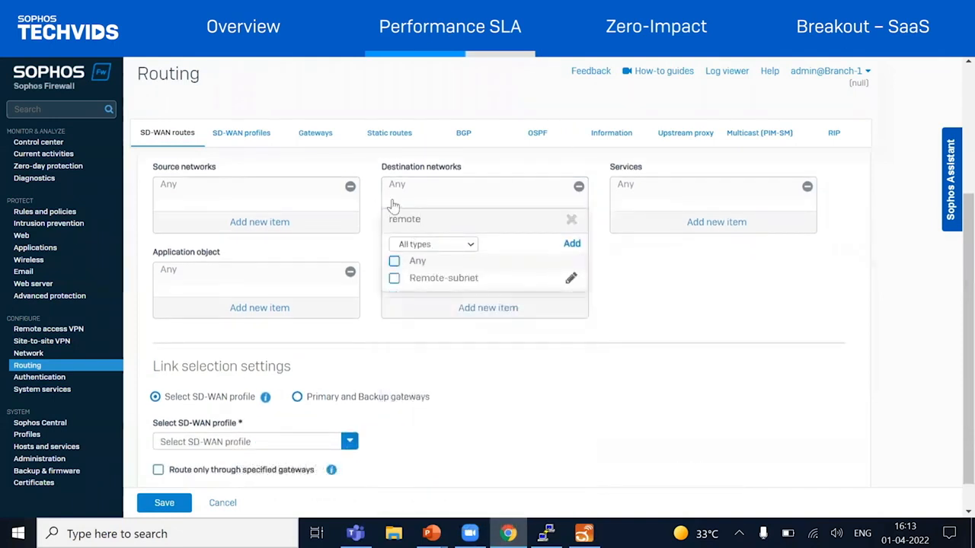
pyautogui.click(406, 280)
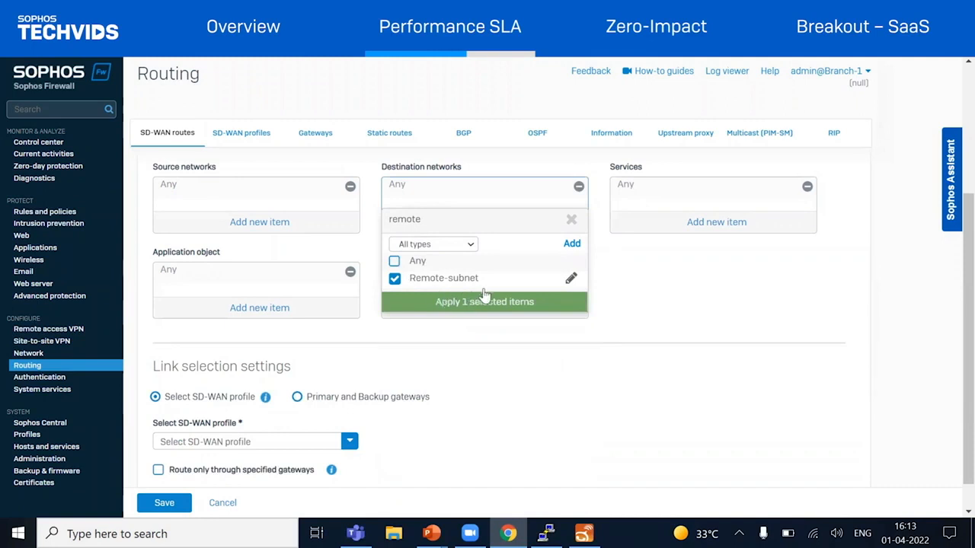
pyautogui.moveTo(484, 286)
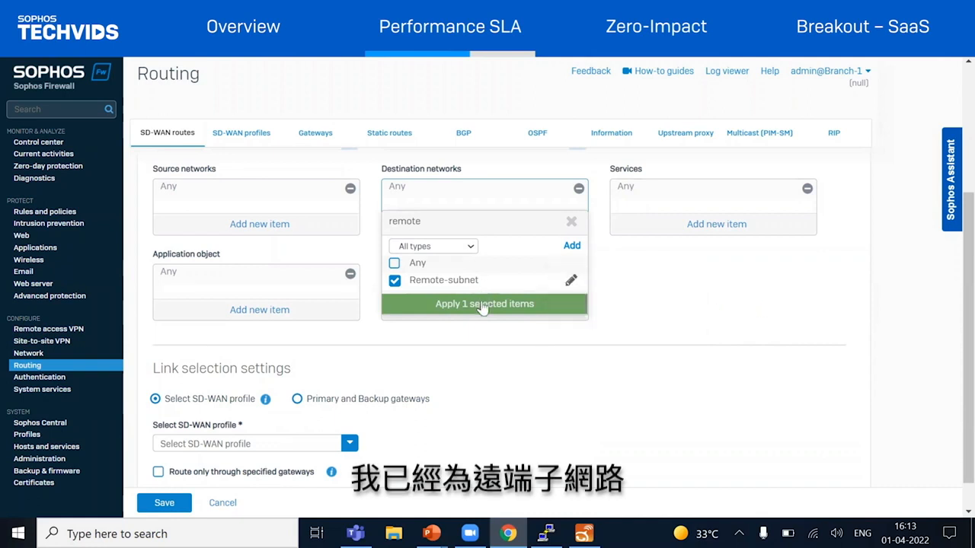
pyautogui.click(483, 304)
# Assign web-traffic-profile as the SD-WAN profile of the web traffic route and save the route
pyautogui.scroll(-1, 371, 356)
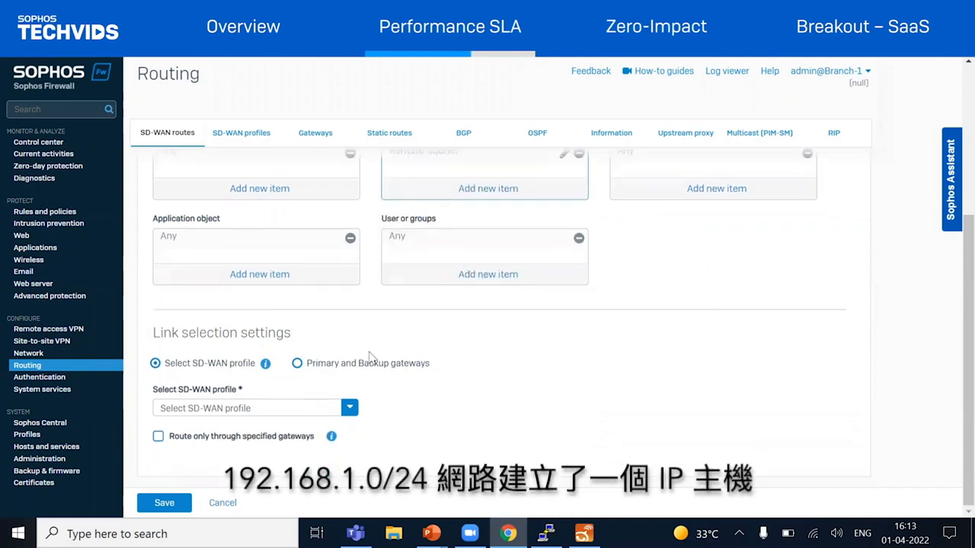
pyautogui.click(241, 408)
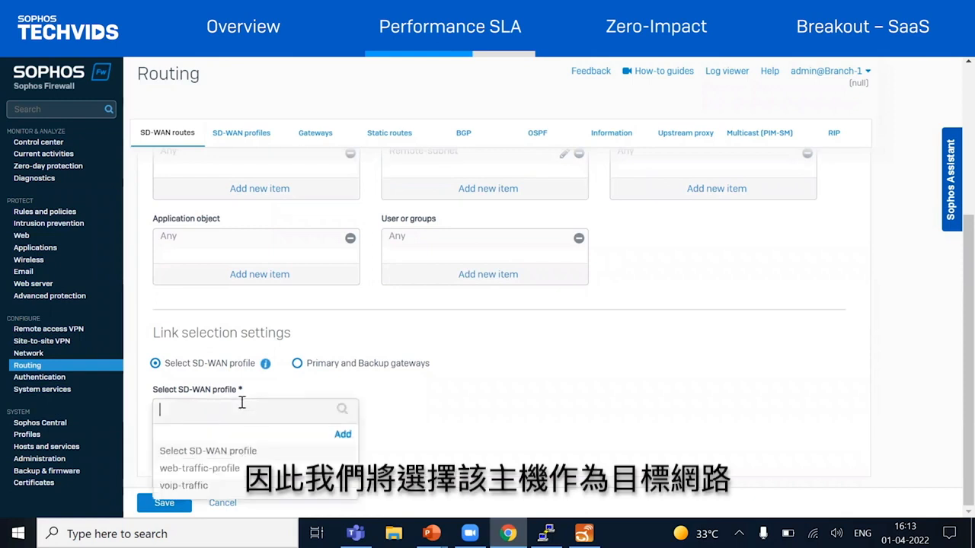
pyautogui.click(251, 471)
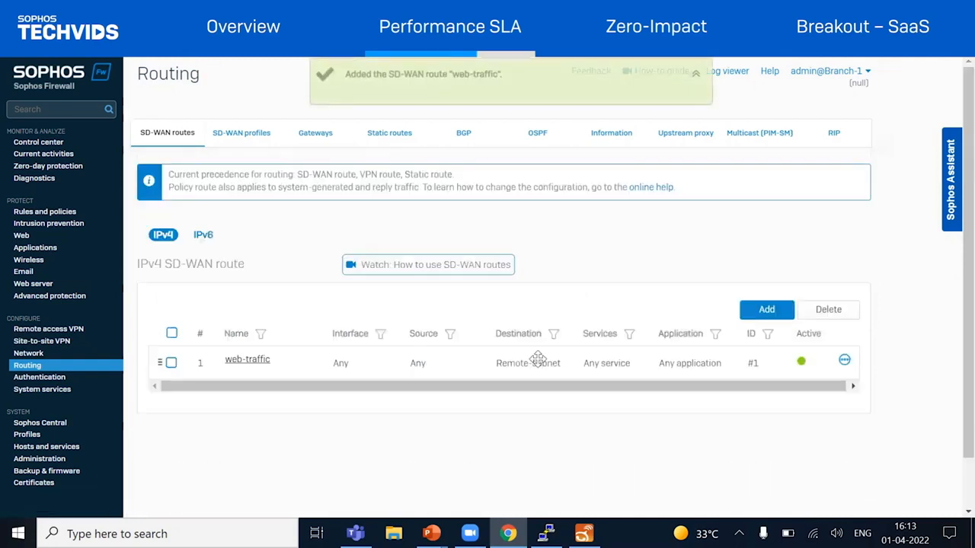
# Clone the web-traffic route at the bottom of the route list and name the clone voip-traffic
pyautogui.click(844, 362)
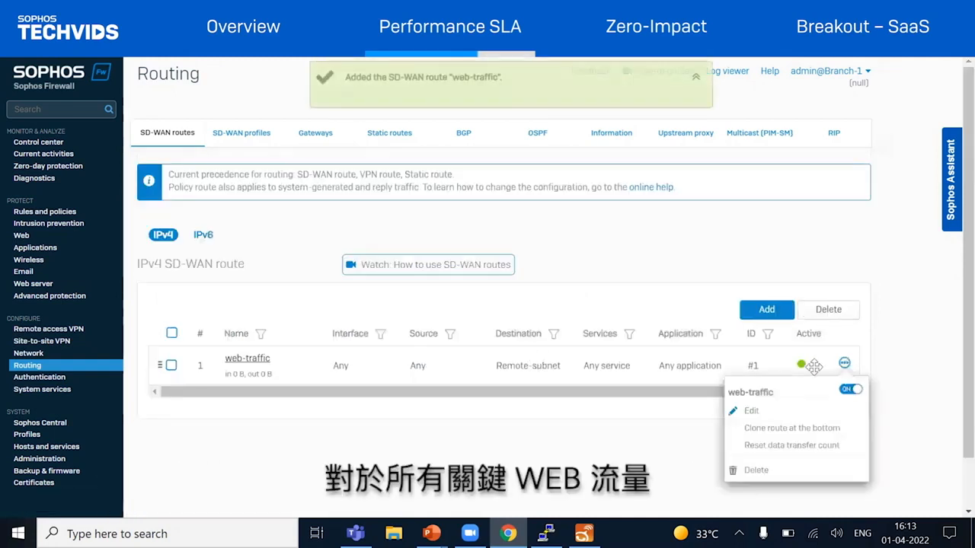
pyautogui.click(792, 429)
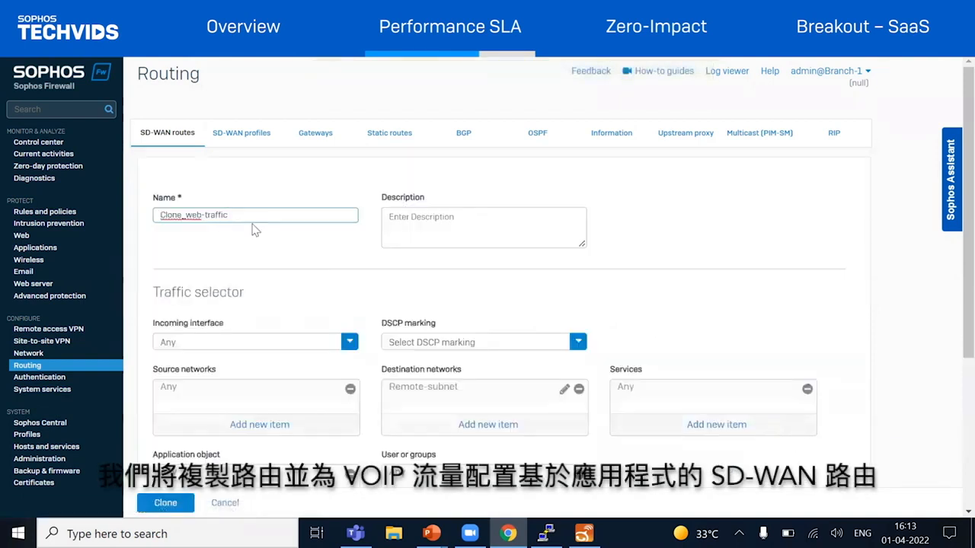
pyautogui.press('BackSpace')
pyautogui.press('BackSpace')
pyautogui.press('BackSpace')
pyautogui.press('BackSpace')
pyautogui.press('BackSpace')
pyautogui.press('BackSpace')
pyautogui.press('BackSpace')
pyautogui.press('BackSpace')
pyautogui.press('BackSpace')
pyautogui.press('BackSpace')
pyautogui.press('BackSpace')
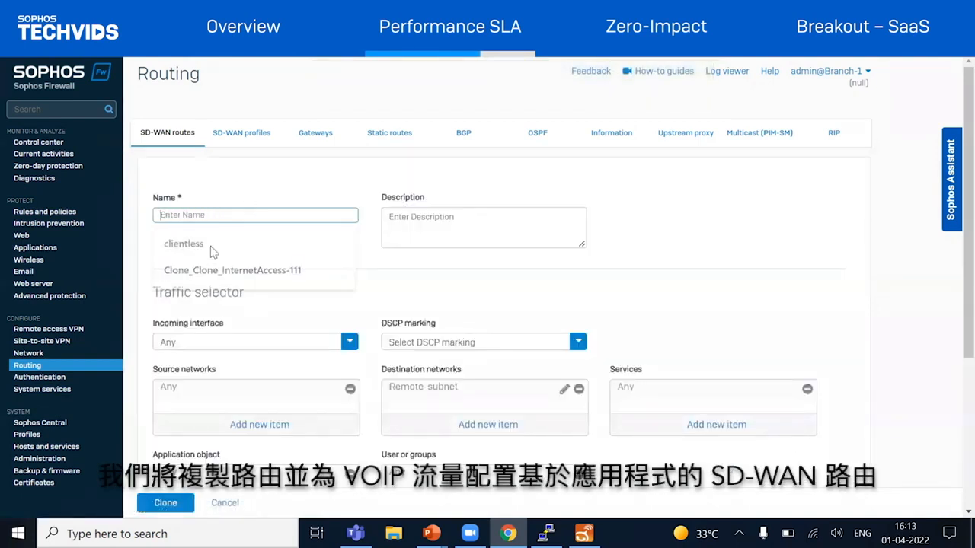
pyautogui.write('voip-traffic')
# In the cloned route's application object selection, deselect Any and select VoIP
pyautogui.scroll(-2, 251, 229)
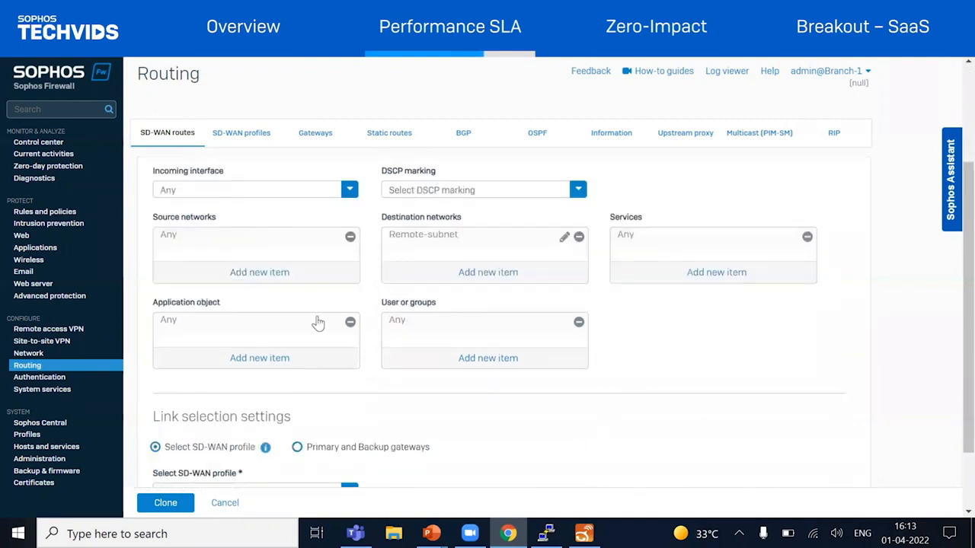
pyautogui.click(257, 358)
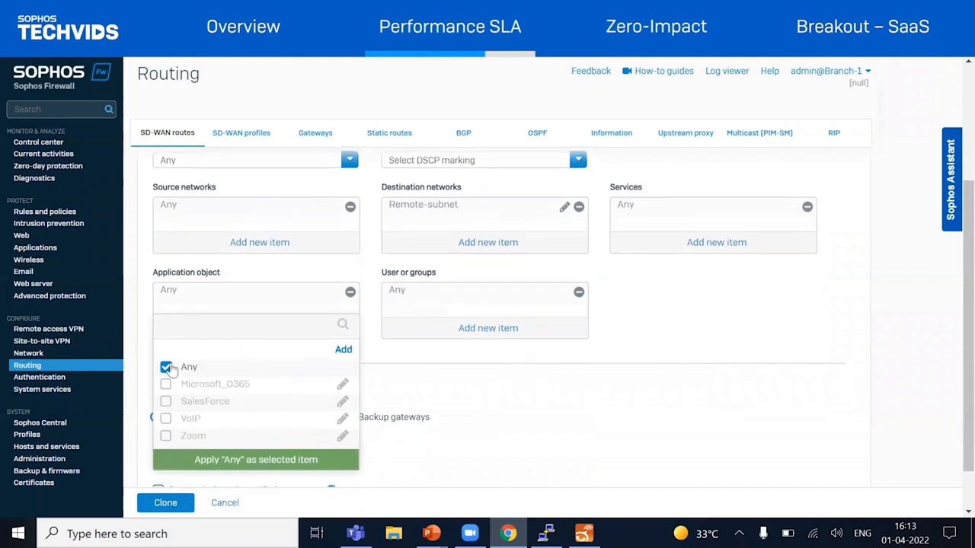
pyautogui.click(166, 368)
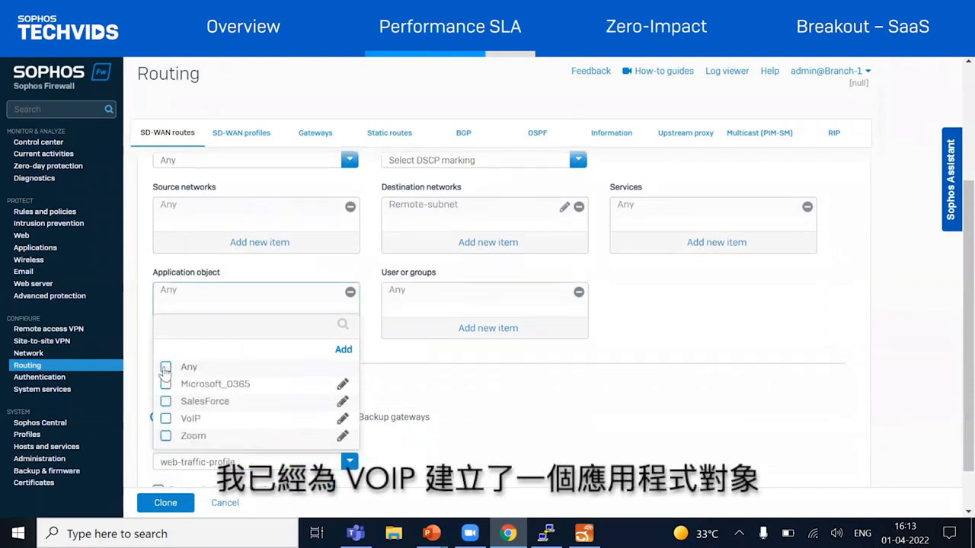
pyautogui.click(166, 418)
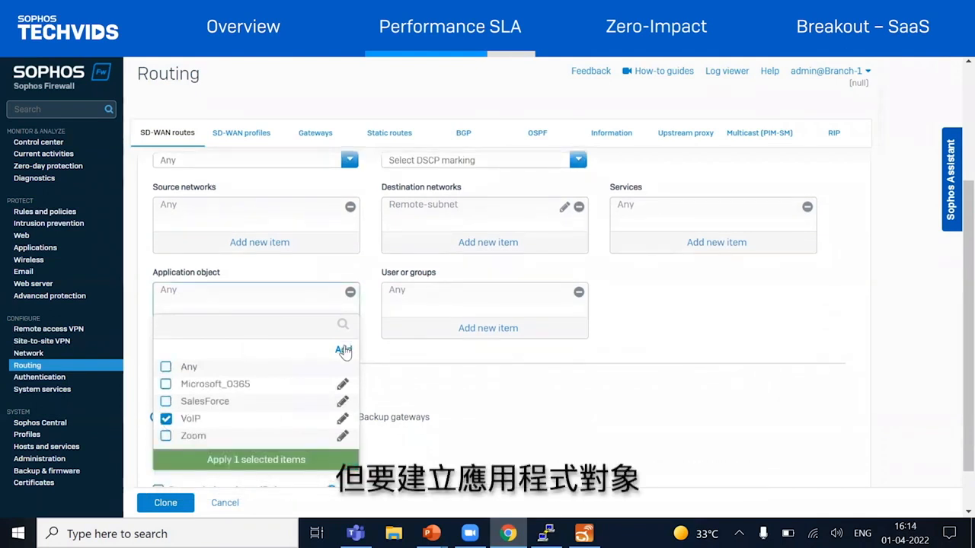
# Create an application object named voip-2 for the route, using the smart filter sip and keeping all matching applications selected
pyautogui.click(344, 350)
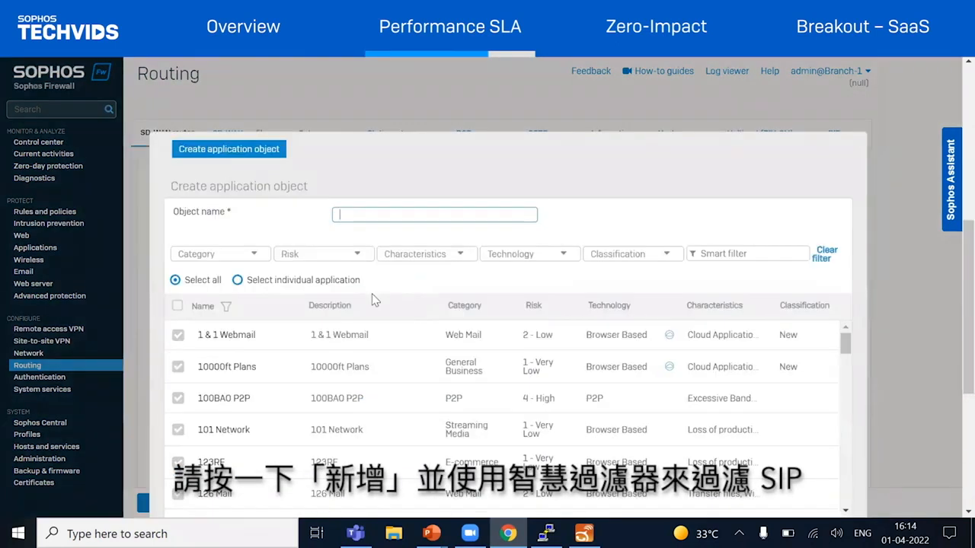
pyautogui.write('voip-2')
pyautogui.click(777, 255)
pyautogui.press('Return')
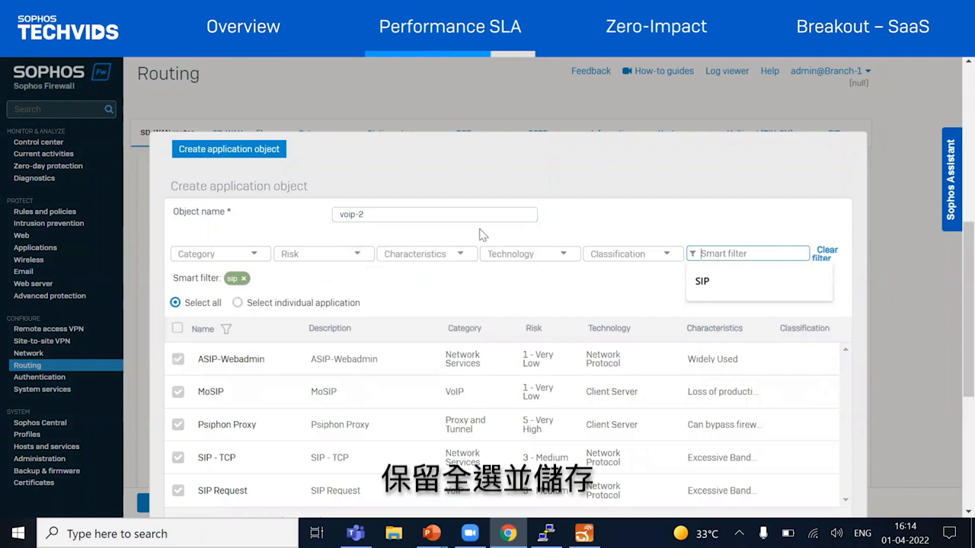
pyautogui.scroll(-3, 504, 224)
pyautogui.click(206, 328)
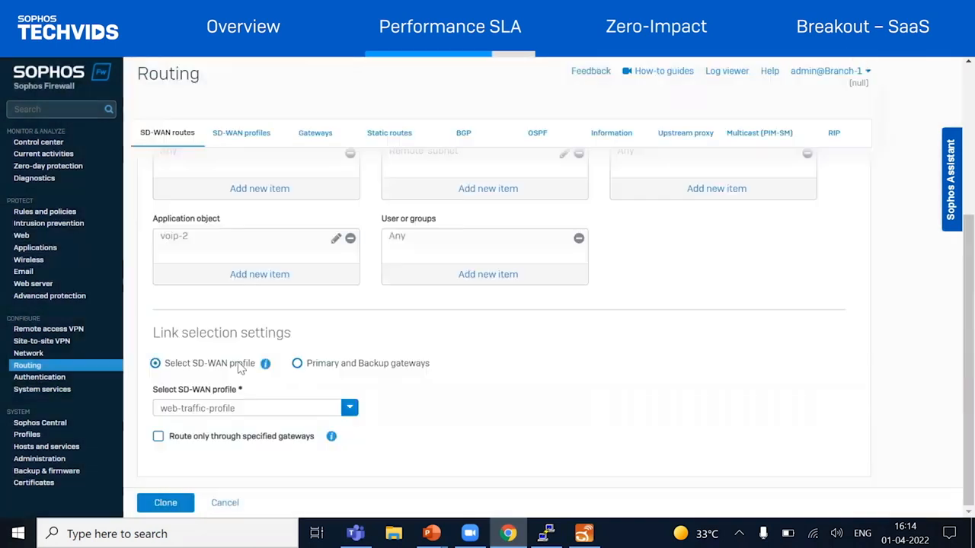
# Save the clone with the voip-traffic SD-WAN profile and move the voip-traffic route above the web-traffic route
pyautogui.click(214, 412)
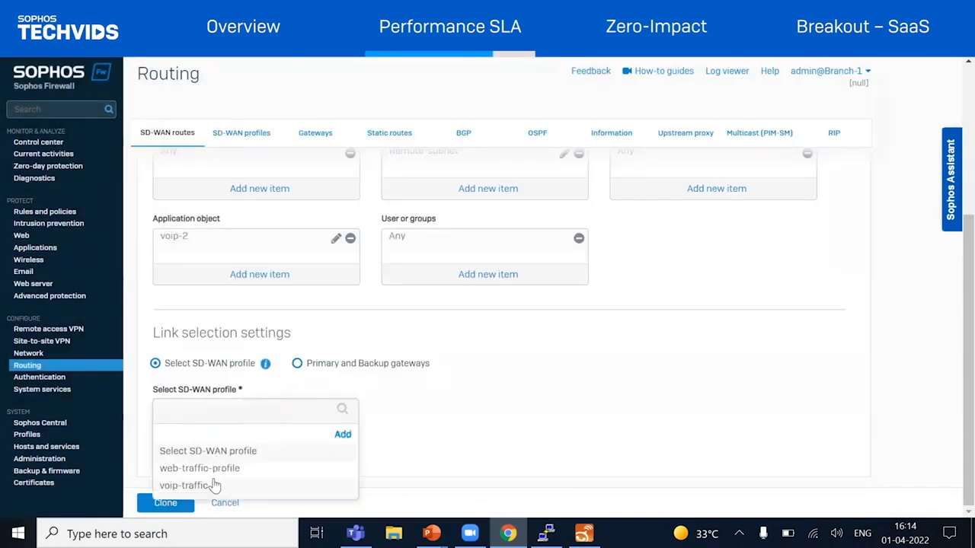
pyautogui.click(213, 483)
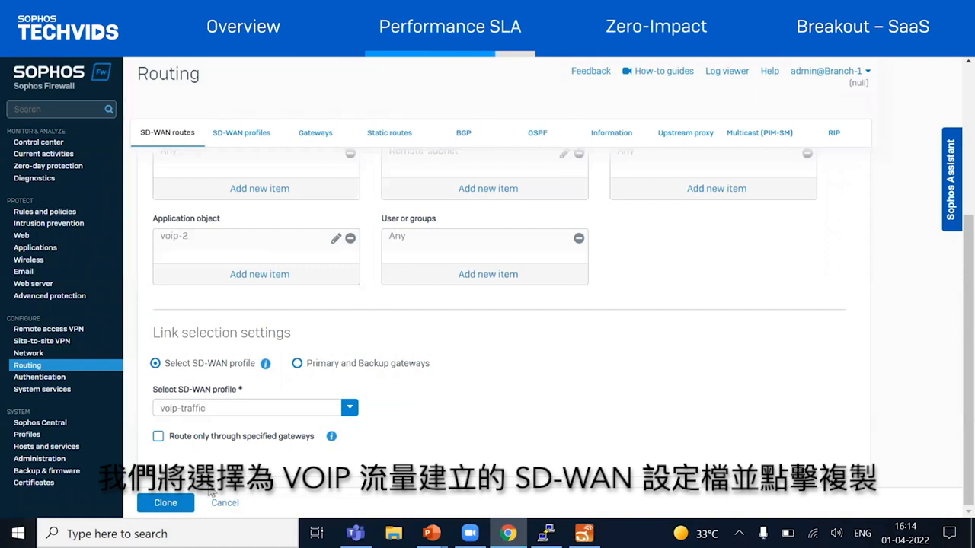
pyautogui.click(166, 504)
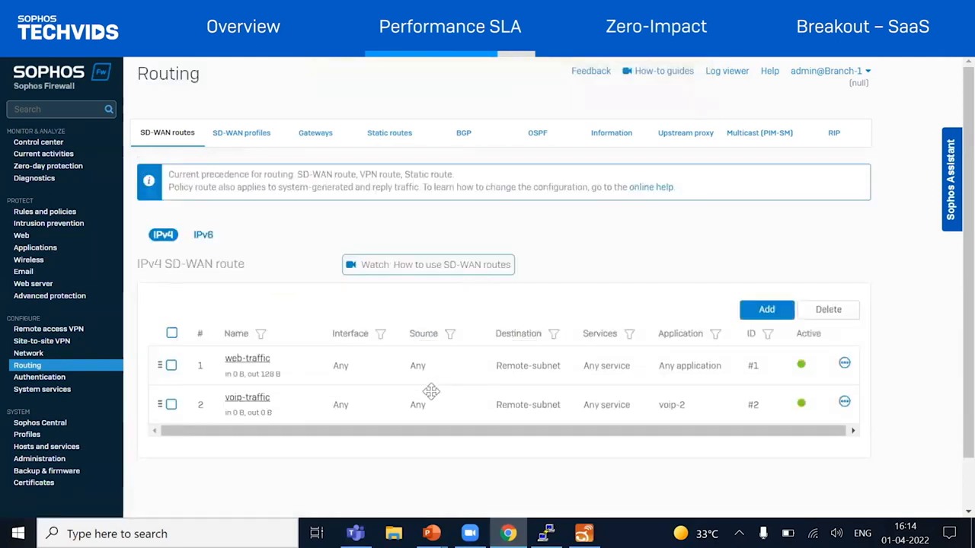
pyautogui.moveTo(159, 404); pyautogui.dragTo(160, 364)
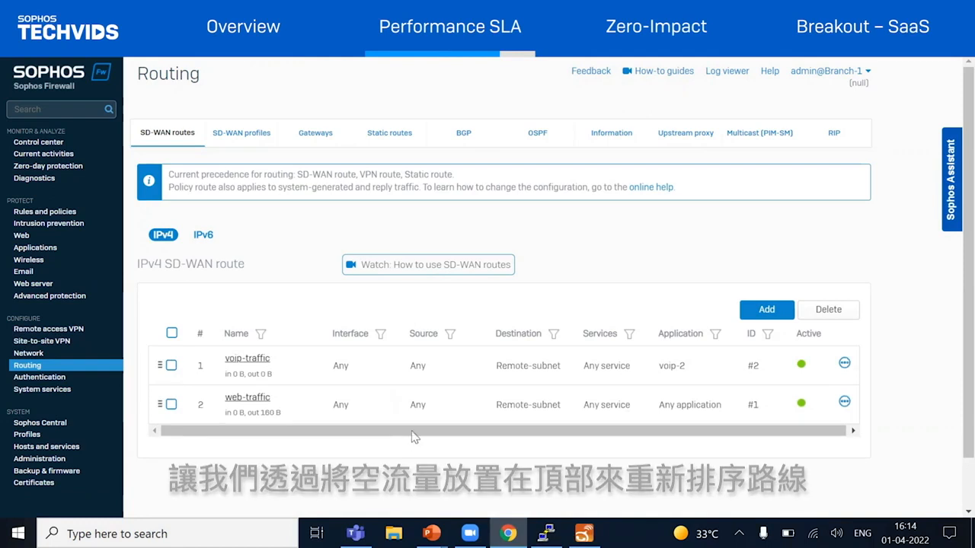
pyautogui.moveTo(802, 370)
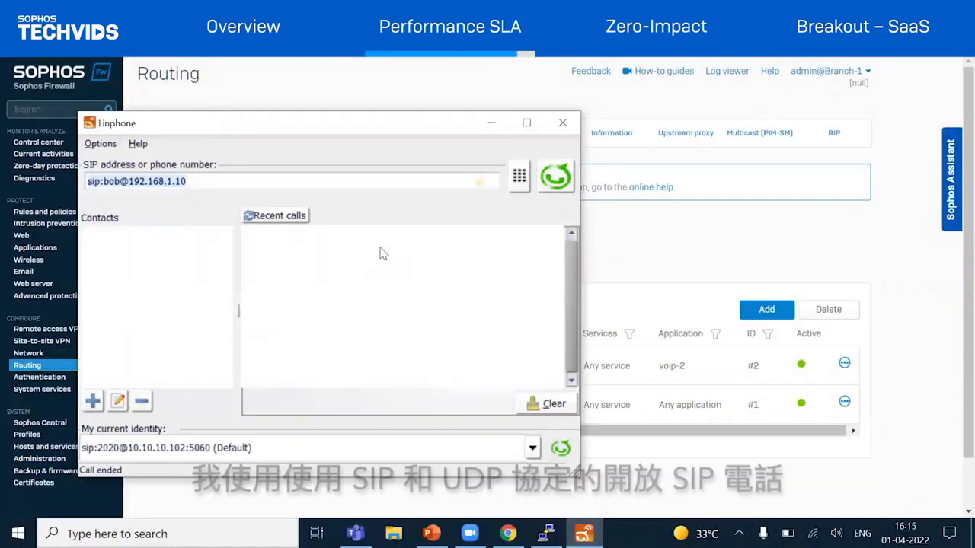
# Call the SIP address at 192.168.1.10 in Linphone and examine the Session Initiation Protocol details in the firewall's live connections
pyautogui.click(556, 179)
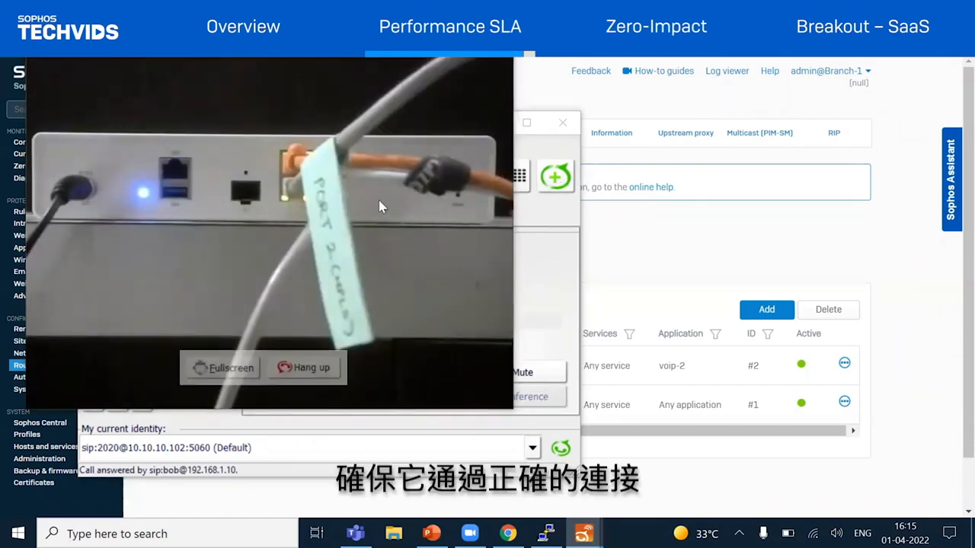
pyautogui.click(494, 134)
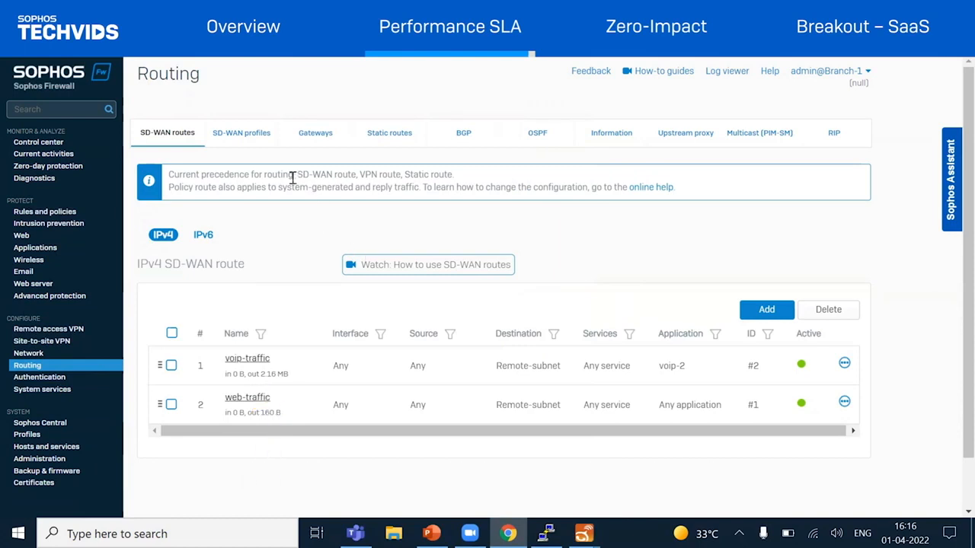
pyautogui.click(31, 154)
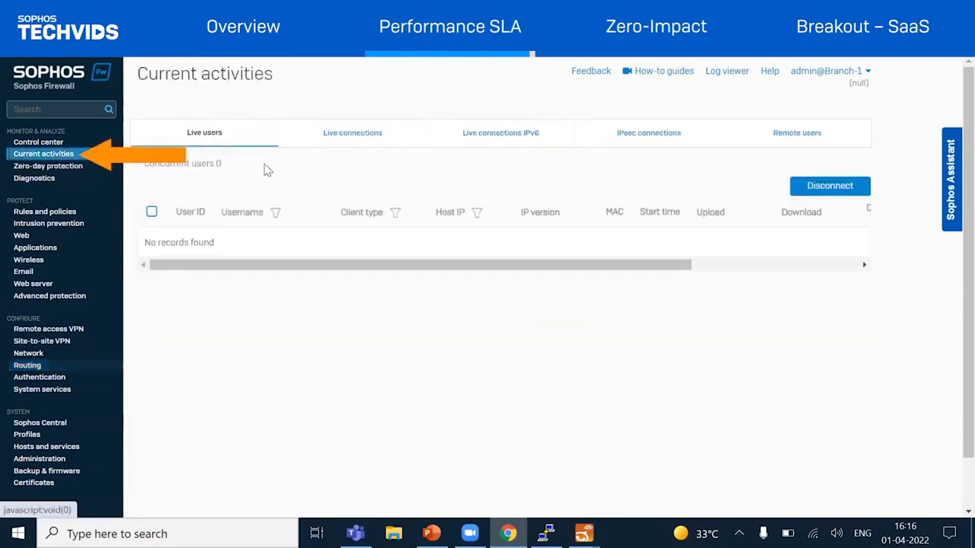
pyautogui.click(352, 138)
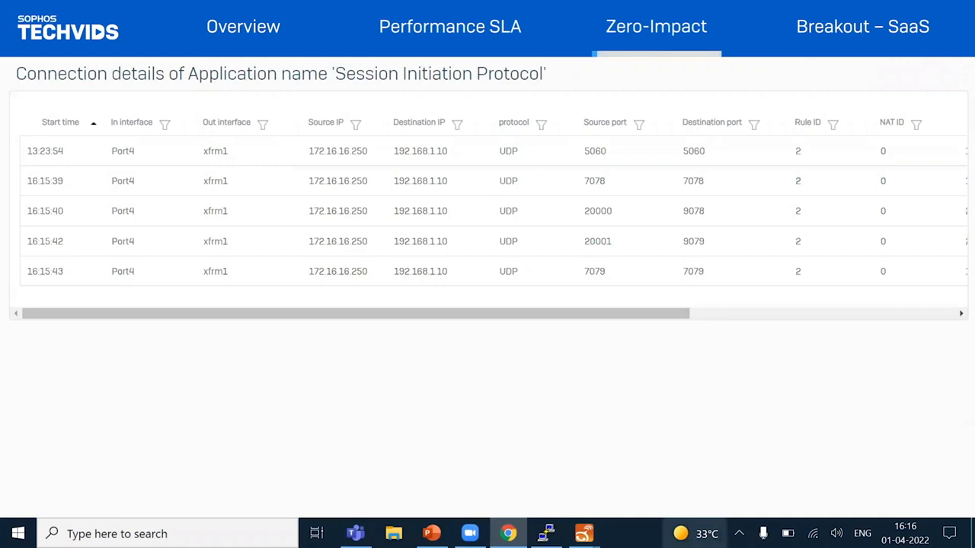
# Bring the Linphone video call forward, and examine the voip-traffic gateway status in the firewall's SD-WAN profiles
pyautogui.moveTo(585, 533)
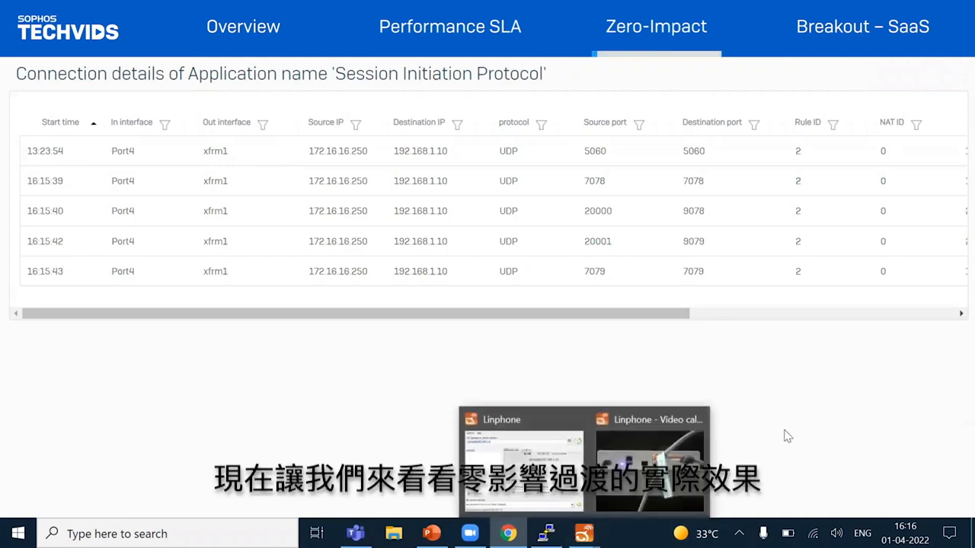
pyautogui.click(626, 463)
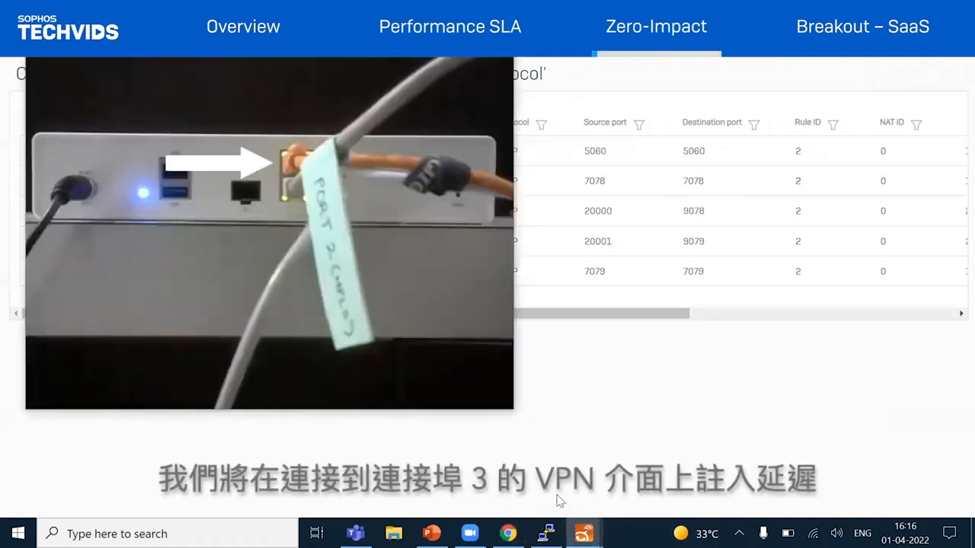
pyautogui.moveTo(545, 533)
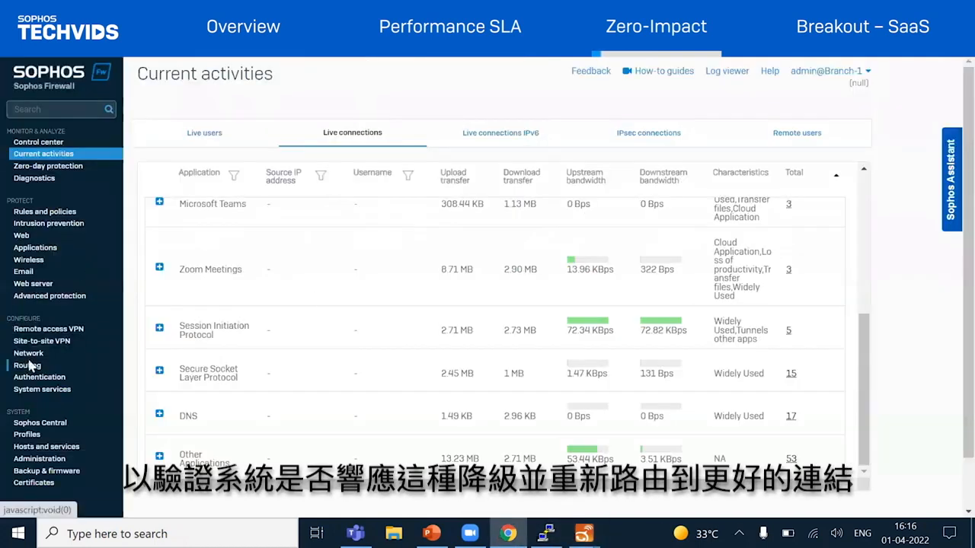
pyautogui.click(28, 366)
pyautogui.click(259, 134)
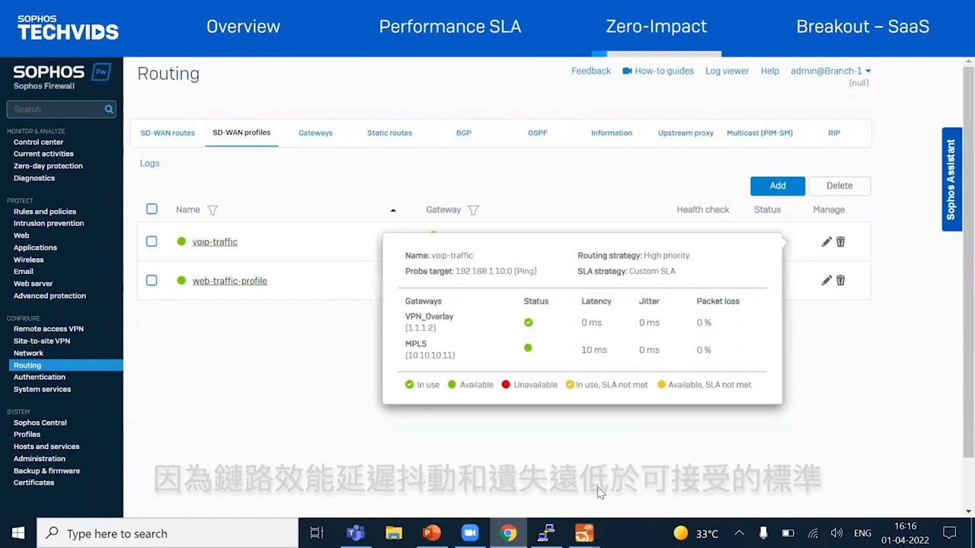
# Inject delay on the VPN interface from the terminal session and reload the SD-WAN profiles to check which gateways are in use
pyautogui.click(546, 533)
pyautogui.press('Return')
pyautogui.press('Up')
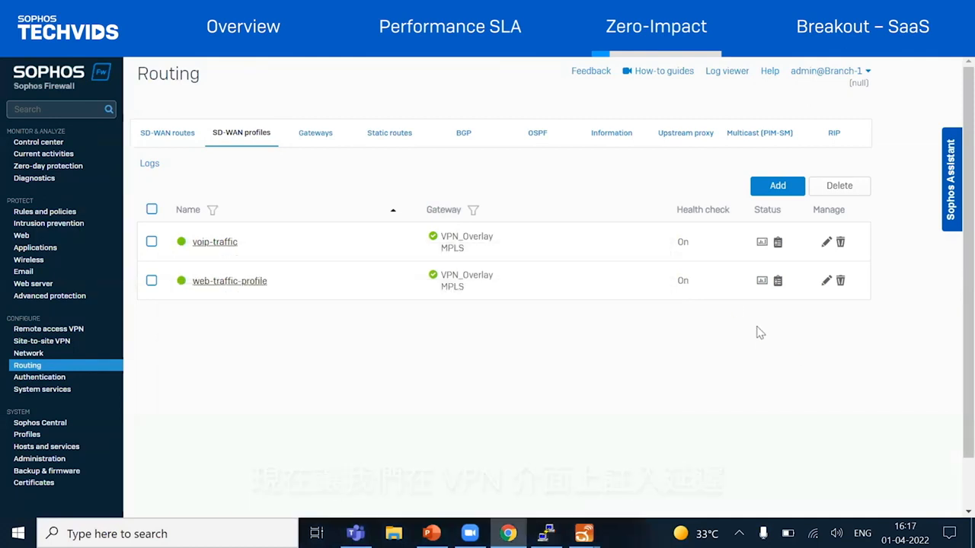
pyautogui.click(226, 136)
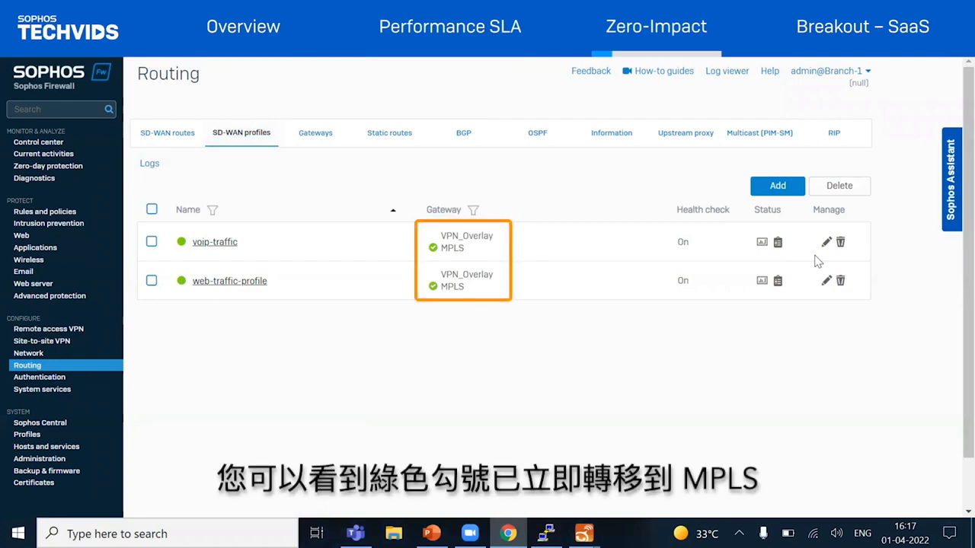
pyautogui.moveTo(777, 248)
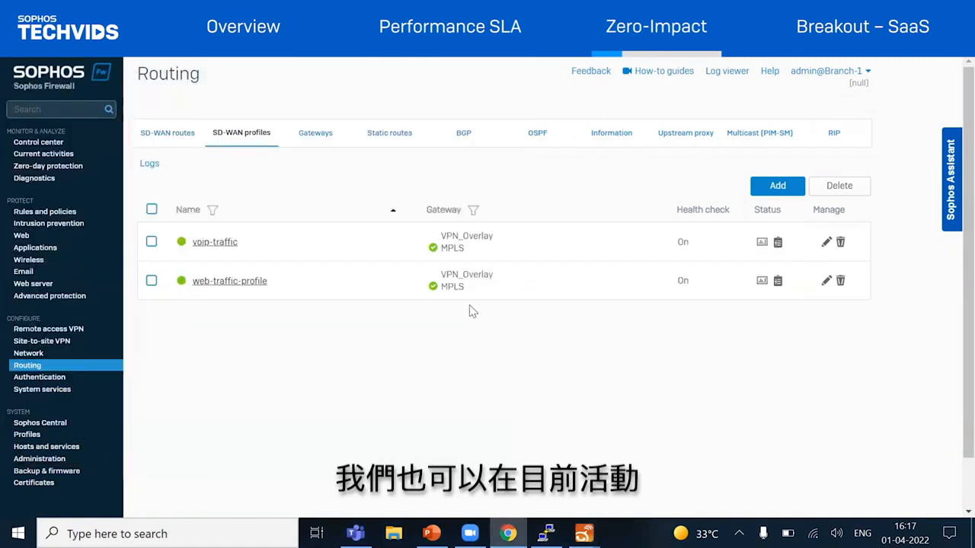
# Examine the live connection details for Session Initiation Protocol to verify the outgoing interface after the delay injection
pyautogui.click(27, 155)
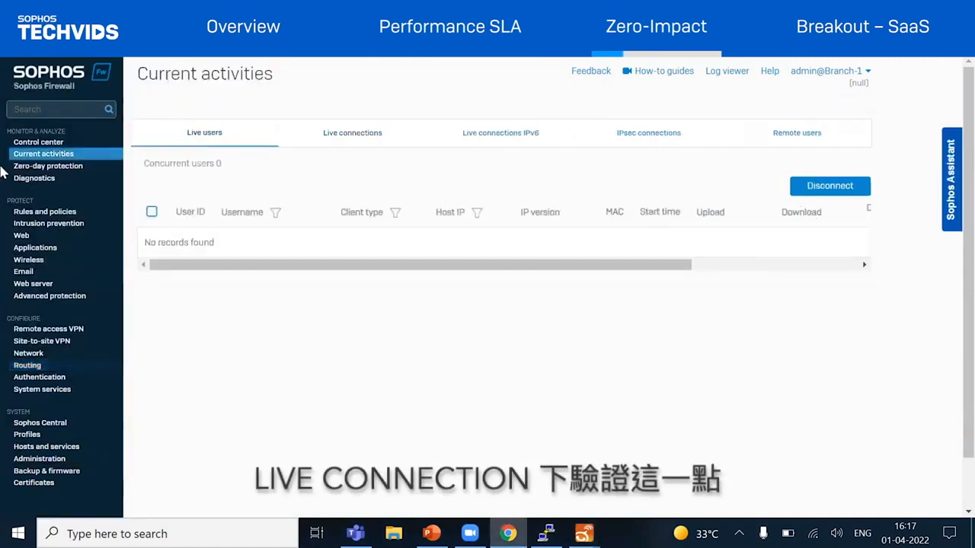
pyautogui.click(303, 145)
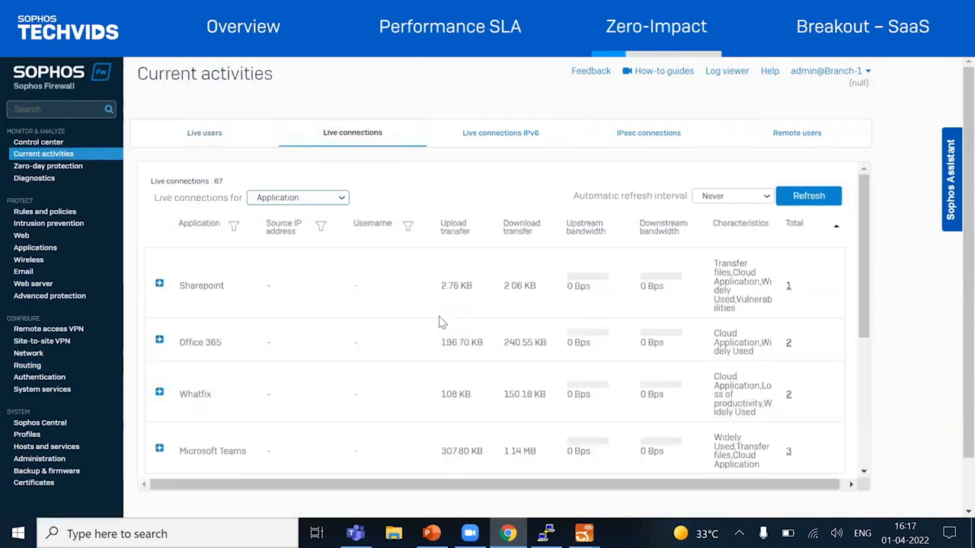
pyautogui.scroll(-3, 563, 335)
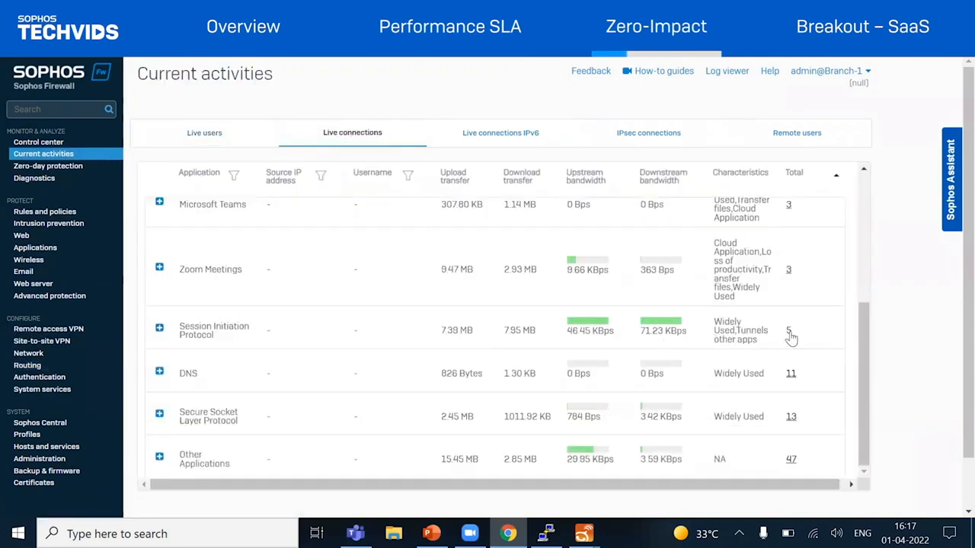
pyautogui.click(788, 332)
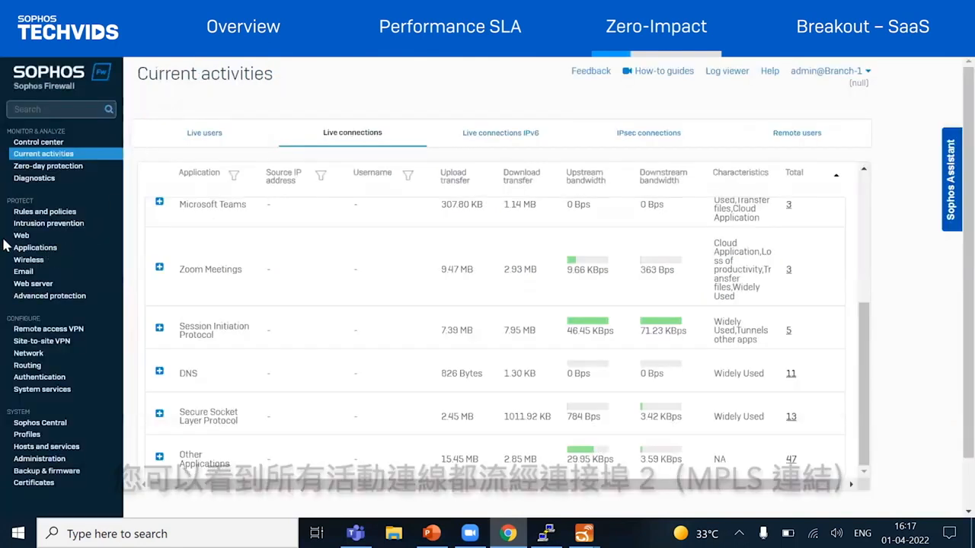
# Open the SD-WAN performance graphs in Diagnostics to monitor the live link latency
pyautogui.click(61, 177)
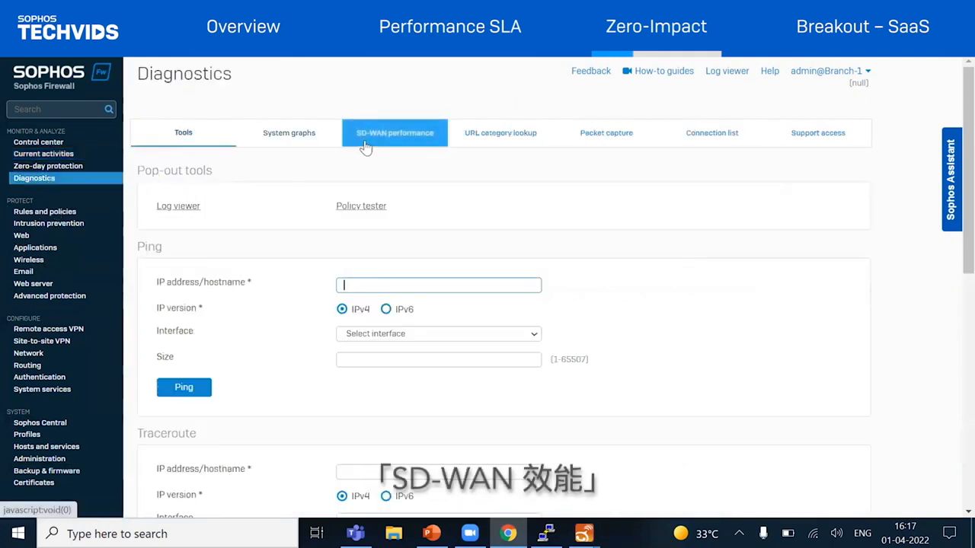
pyautogui.click(370, 136)
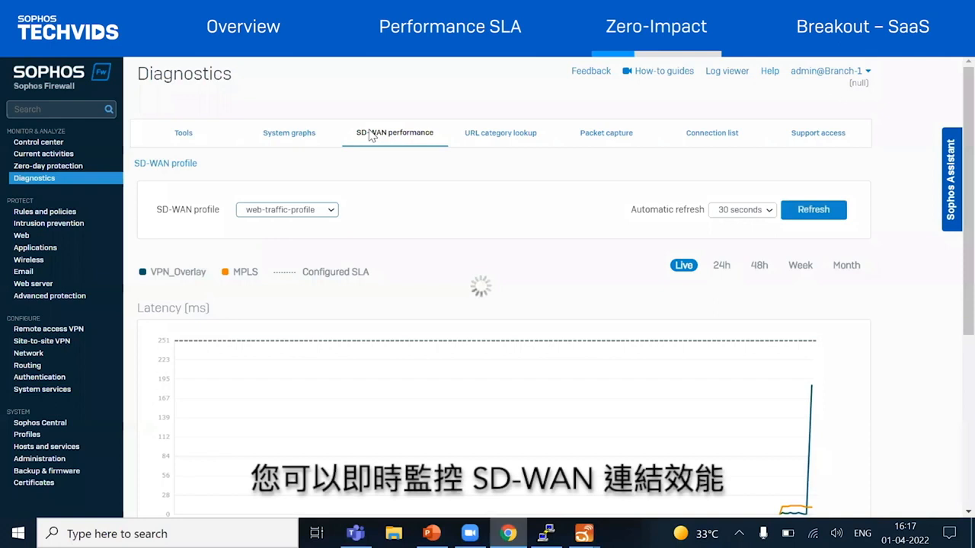
# Switch the SD-WAN performance view to the voip-traffic profile and examine its latency, jitter and packet loss graphs
pyautogui.click(327, 208)
pyautogui.click(280, 238)
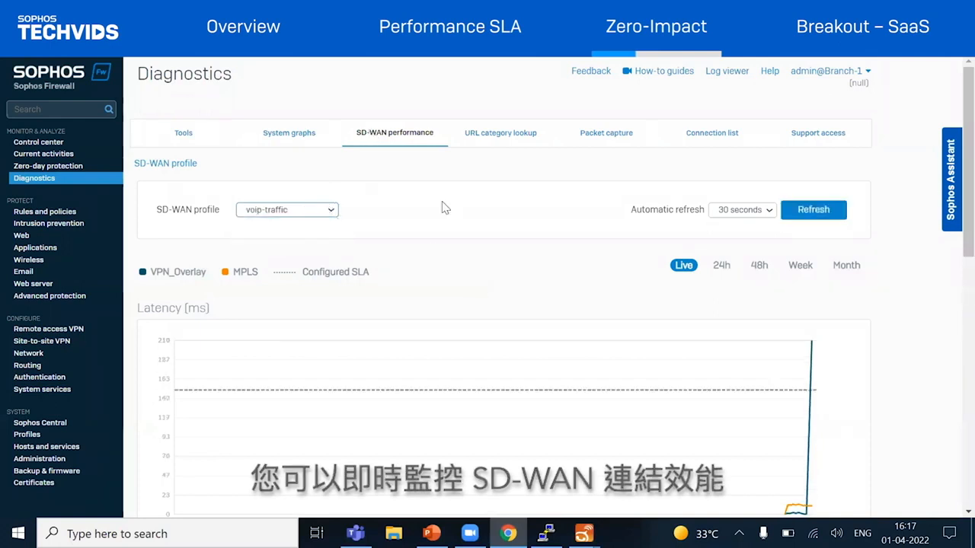
pyautogui.scroll(-3, 446, 208)
pyautogui.scroll(2, 446, 208)
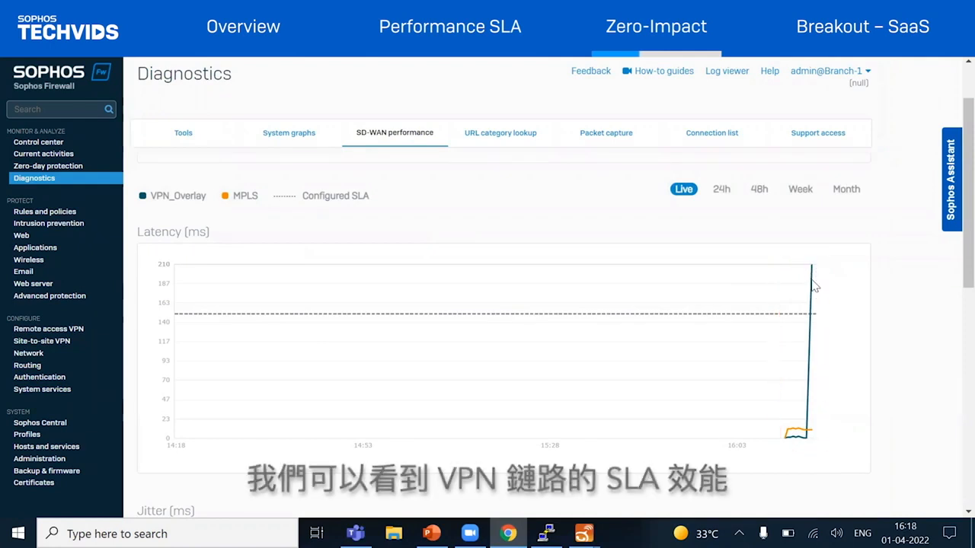
pyautogui.scroll(-5, 812, 278)
pyautogui.scroll(-2, 808, 285)
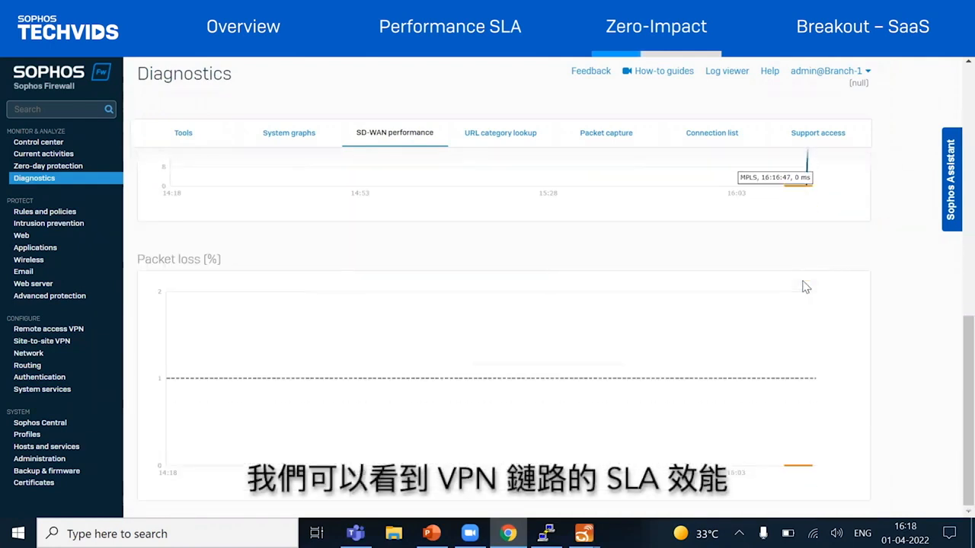
pyautogui.scroll(9, 804, 282)
pyautogui.scroll(-6, 801, 274)
pyautogui.scroll(6, 801, 273)
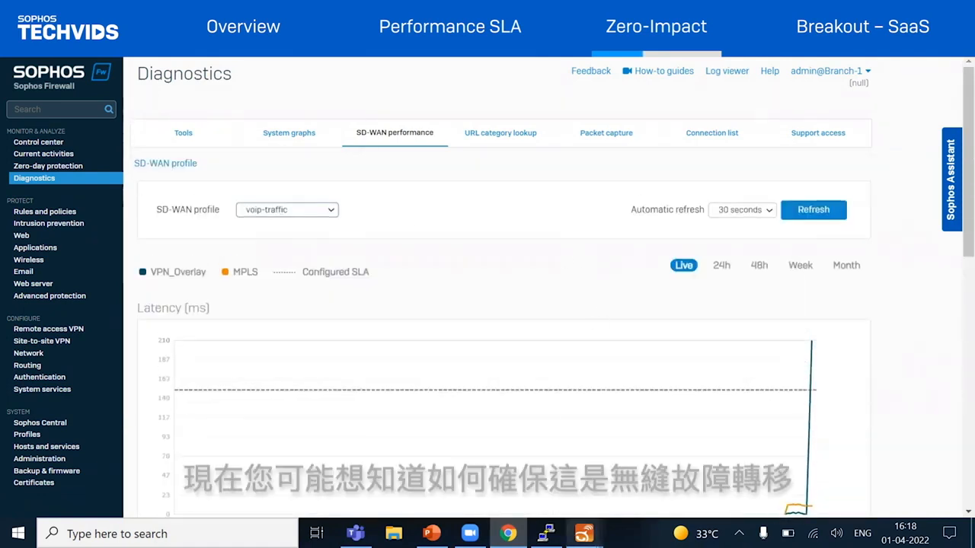
# Bring the Linphone video call forward and switch to the PuTTY session beside it, making the terminal window taller
pyautogui.moveTo(583, 533)
pyautogui.click(649, 468)
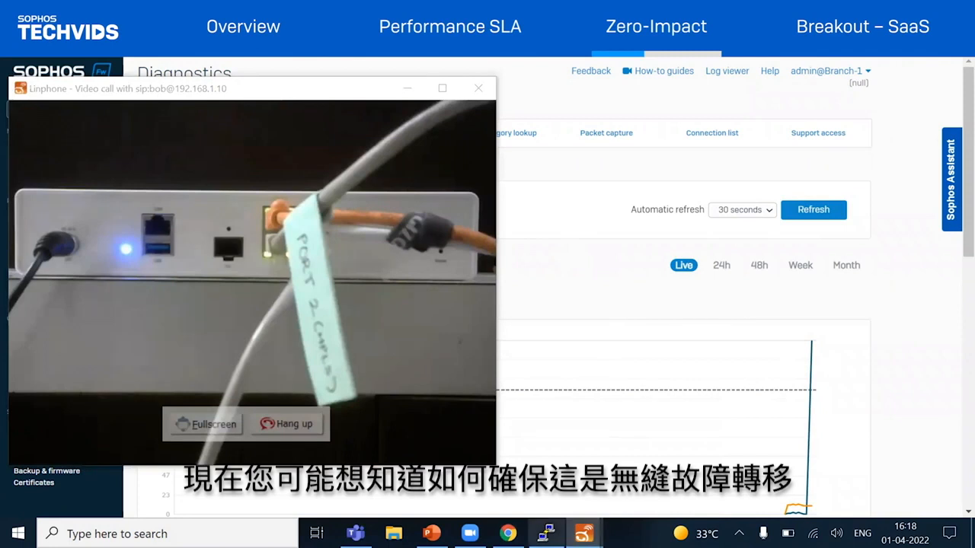
pyautogui.click(546, 533)
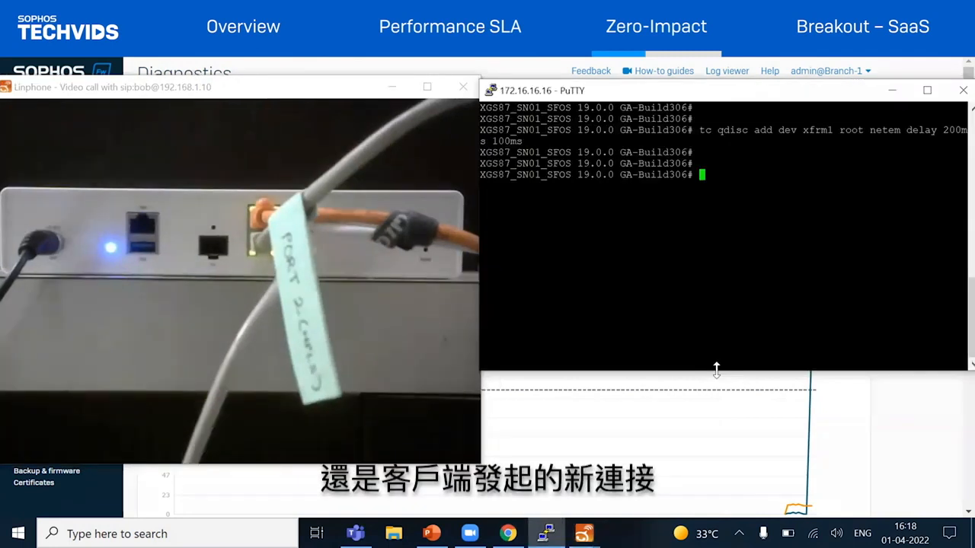
pyautogui.moveTo(716, 370); pyautogui.dragTo(719, 459)
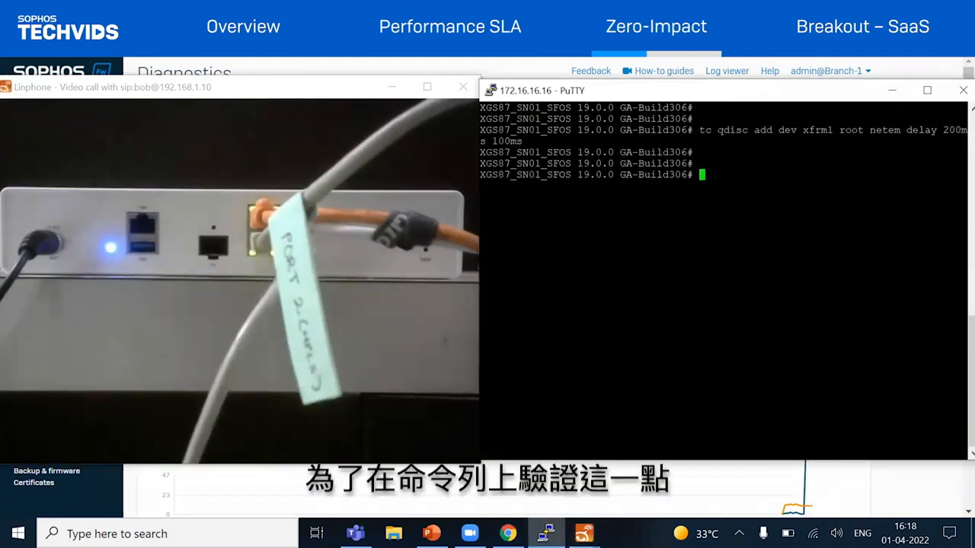
# List the firewall's UDP connection tracking entries for 192.168.1.10 with conntrack -L filtered through grep
pyautogui.write('clear')
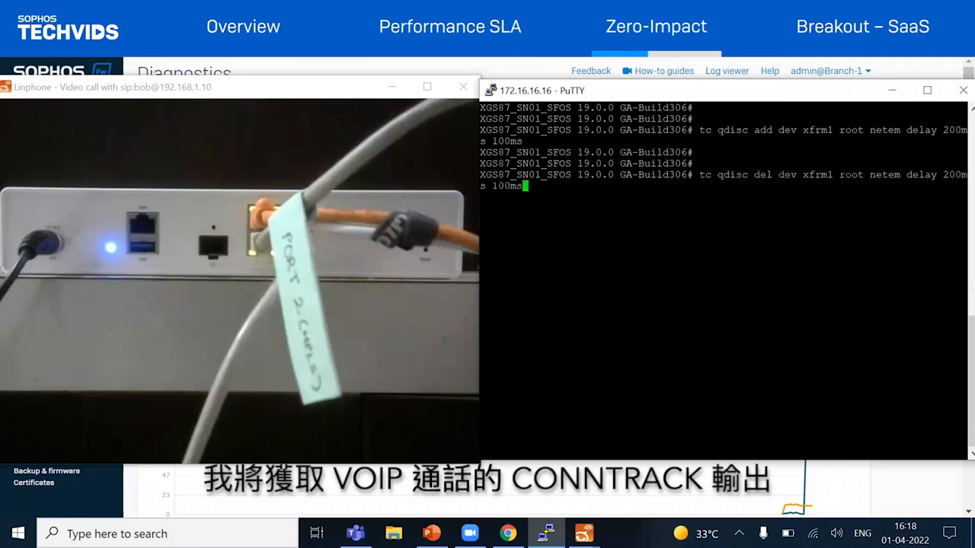
pyautogui.press('Return')
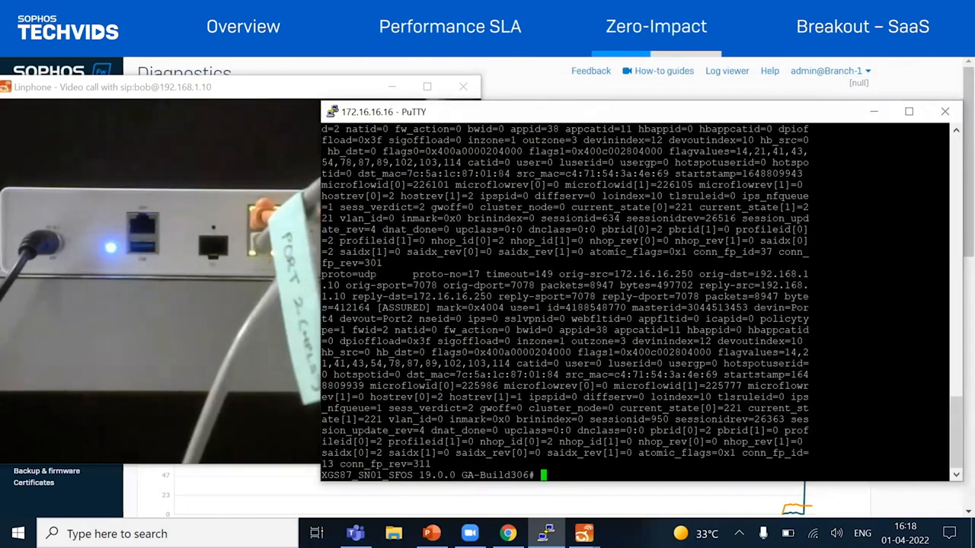
pyautogui.press('Return')
pyautogui.press('Return')
pyautogui.press('Return')
pyautogui.press('Return')
pyautogui.press('Up')
pyautogui.press('Return')
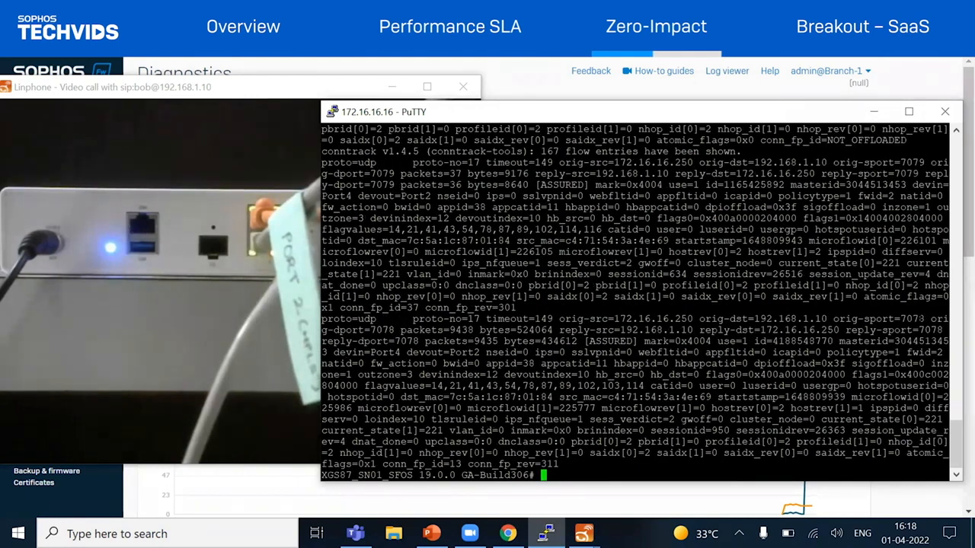
# Find the RTP connection with source port 7078 in the conntrack output and copy its connection ID
pyautogui.doubleClick(922, 319)
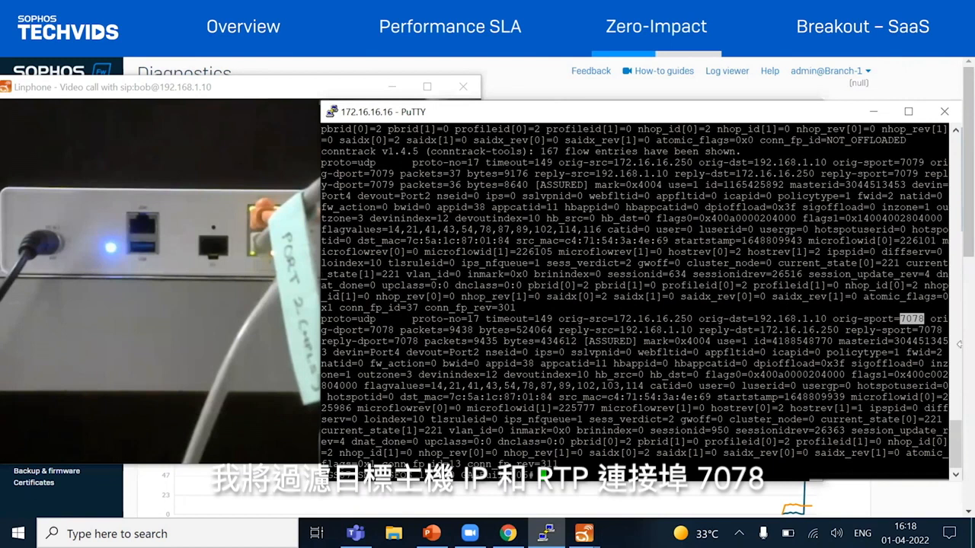
pyautogui.moveTo(961, 344); pyautogui.dragTo(974, 344)
pyautogui.doubleClick(802, 341)
pyautogui.hotkey('ctrl', 'c')
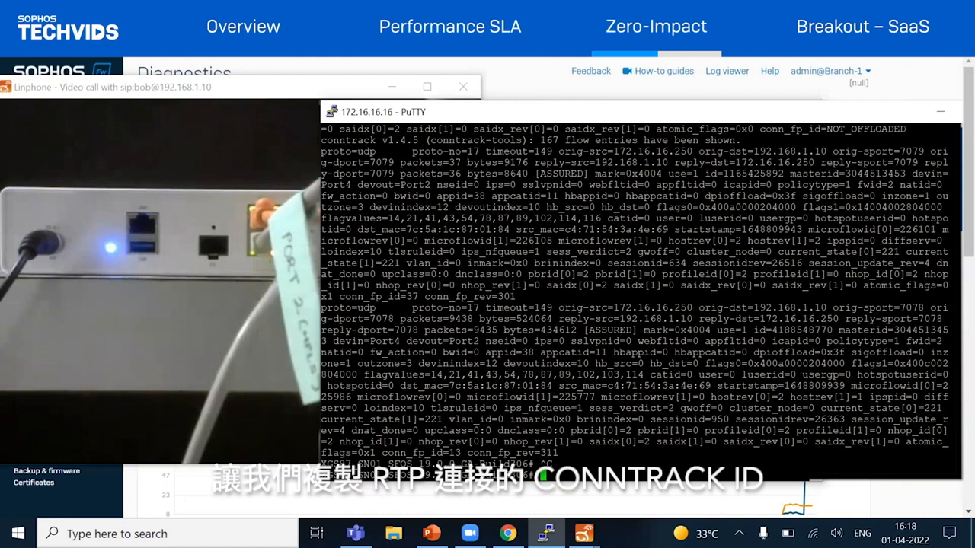
pyautogui.press('Up')
pyautogui.write('| grep ')
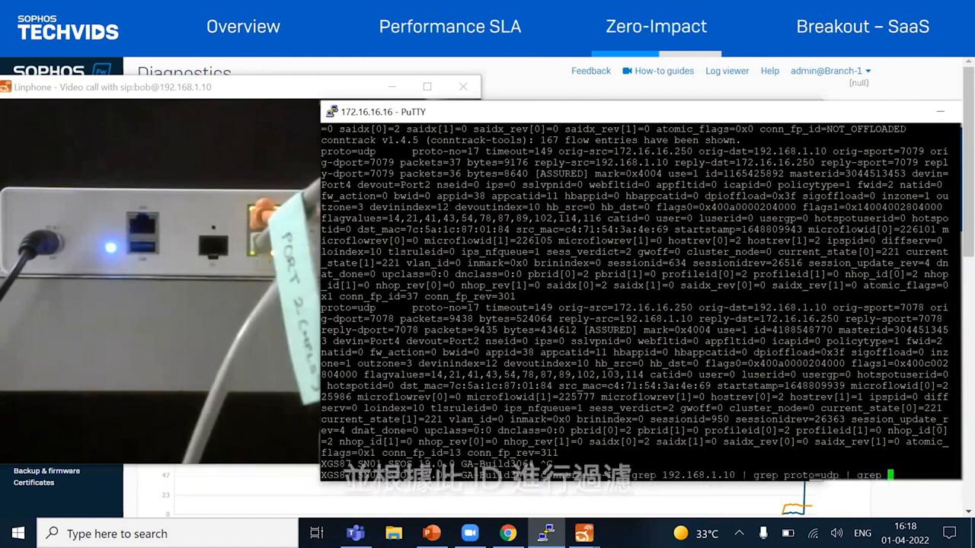
pyautogui.write('id=418854877')
pyautogui.press('Return')
pyautogui.press('Return')
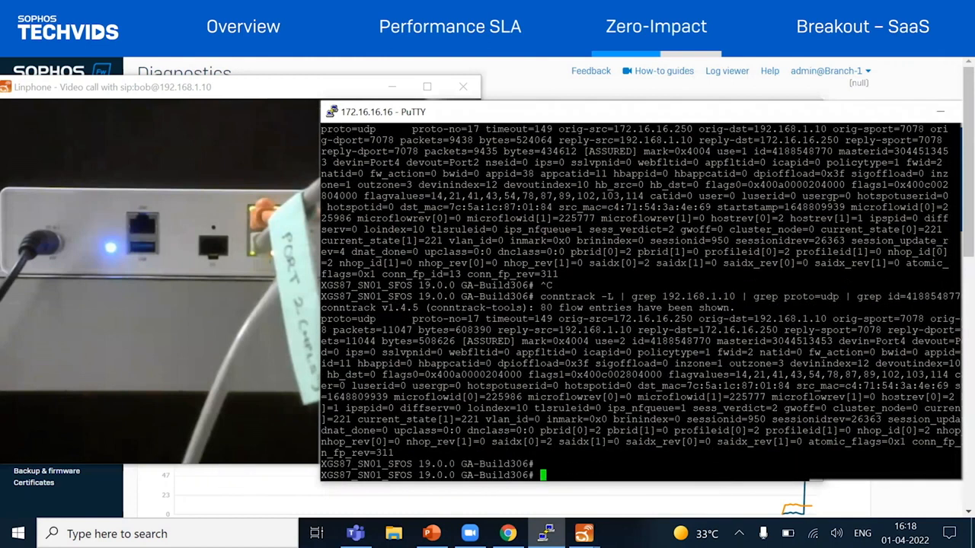
pyautogui.press('Return')
pyautogui.press('Return')
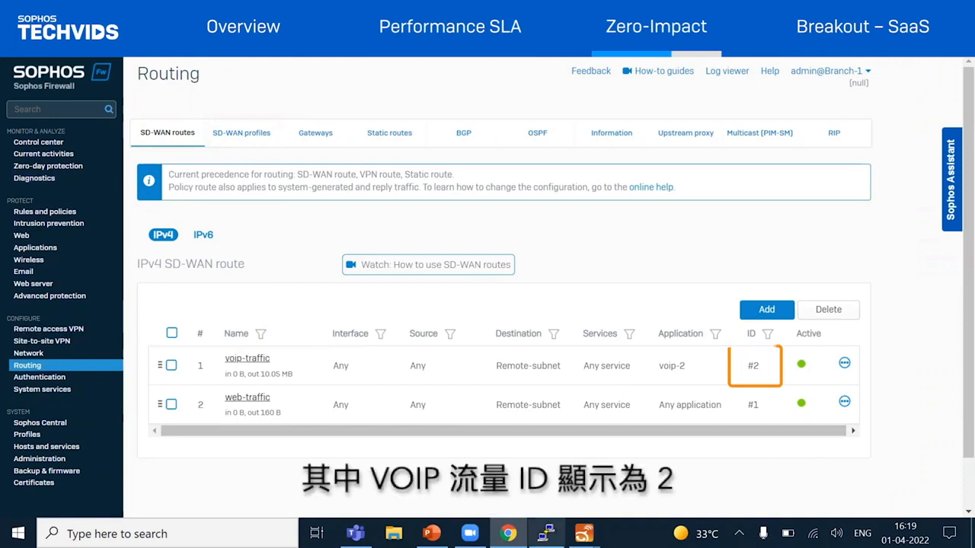
# Return to the terminal session and highlight the devout interface of the RTP connection in the conntrack output
pyautogui.click(547, 533)
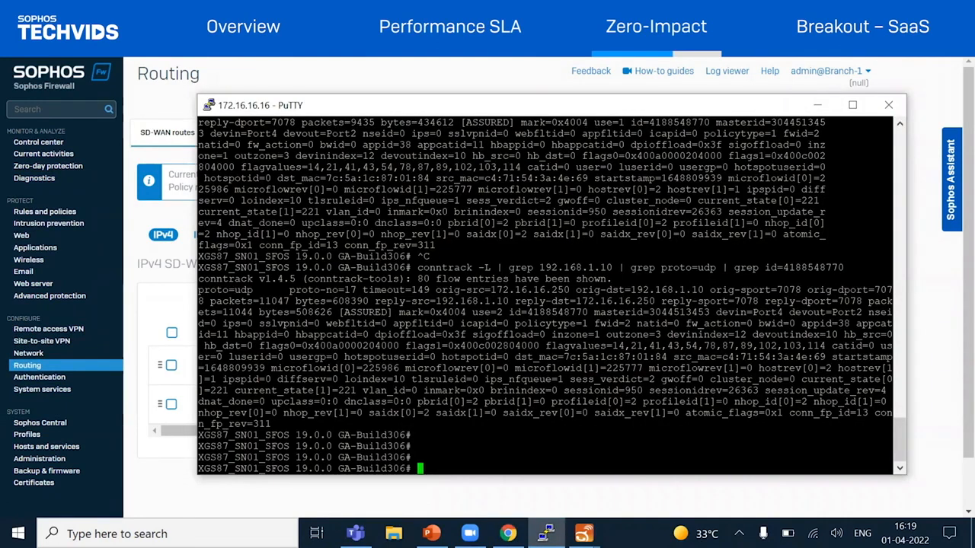
pyautogui.moveTo(790, 313); pyautogui.dragTo(820, 313)
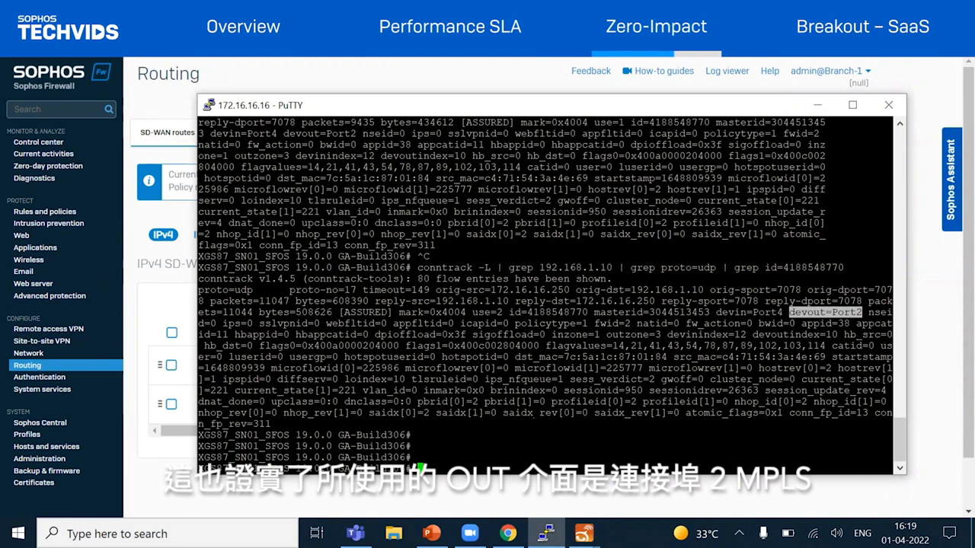
pyautogui.press('Return')
pyautogui.press('Return')
pyautogui.press('Return')
pyautogui.press('Return')
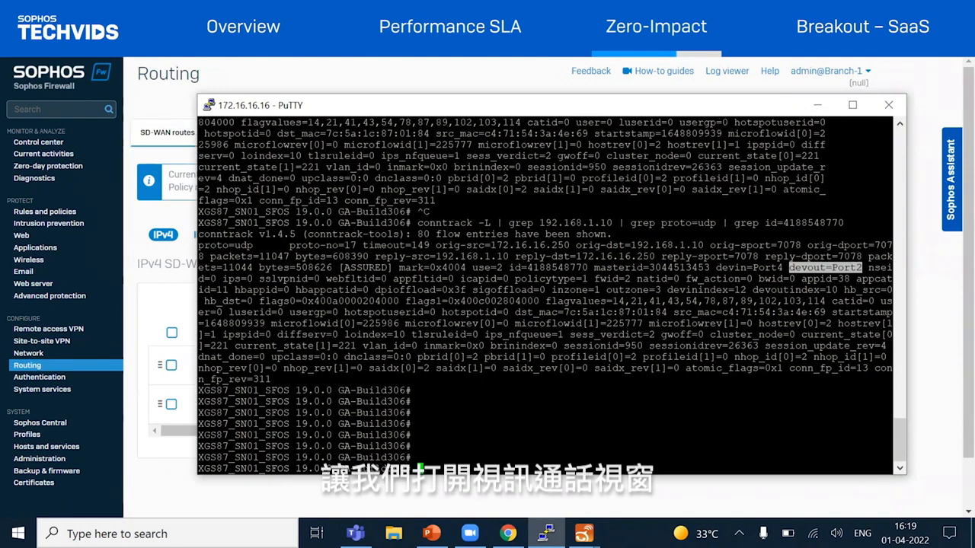
# Bring the Linphone video call forward to watch the stream during the MPLS link failure
pyautogui.moveTo(584, 533)
pyautogui.click(675, 466)
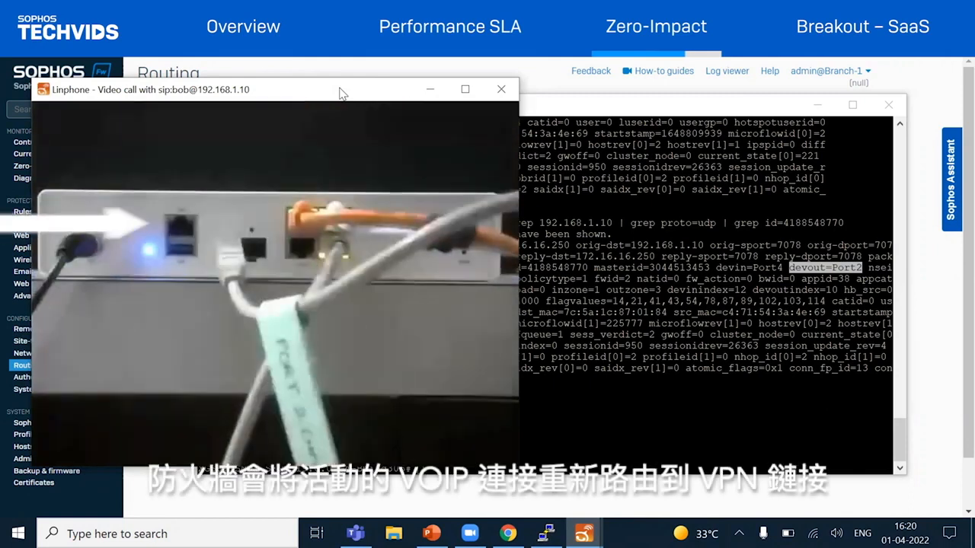
pyautogui.moveTo(447, 168)
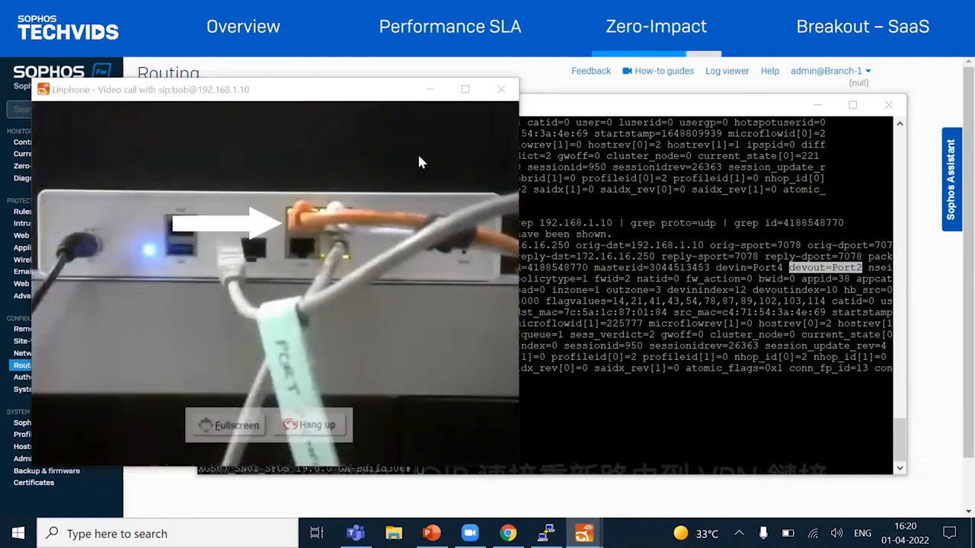
pyautogui.hotkey('alt', 'Tab')
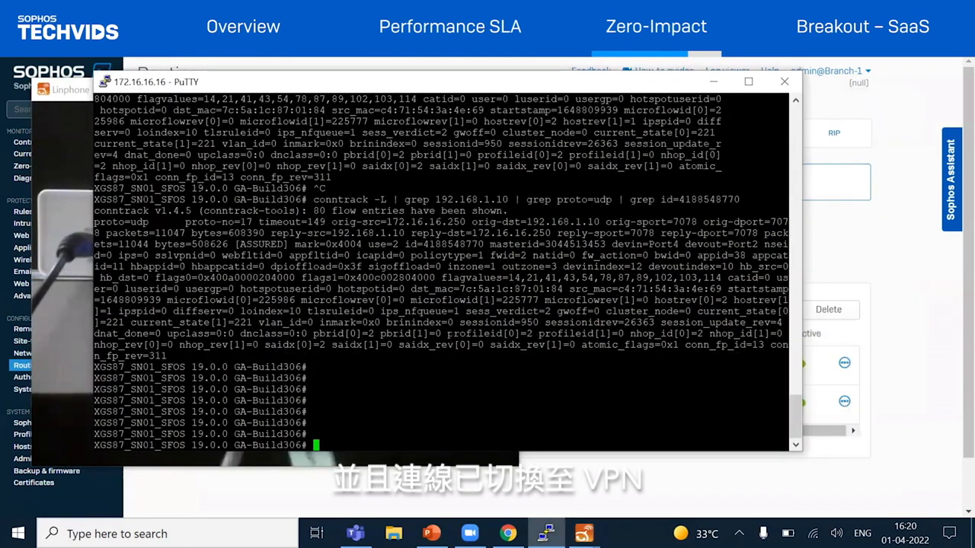
pyautogui.press('Return')
pyautogui.press('Return')
pyautogui.press('Return')
pyautogui.press('Return')
pyautogui.press('Return')
pyautogui.press('Return')
pyautogui.press('Return')
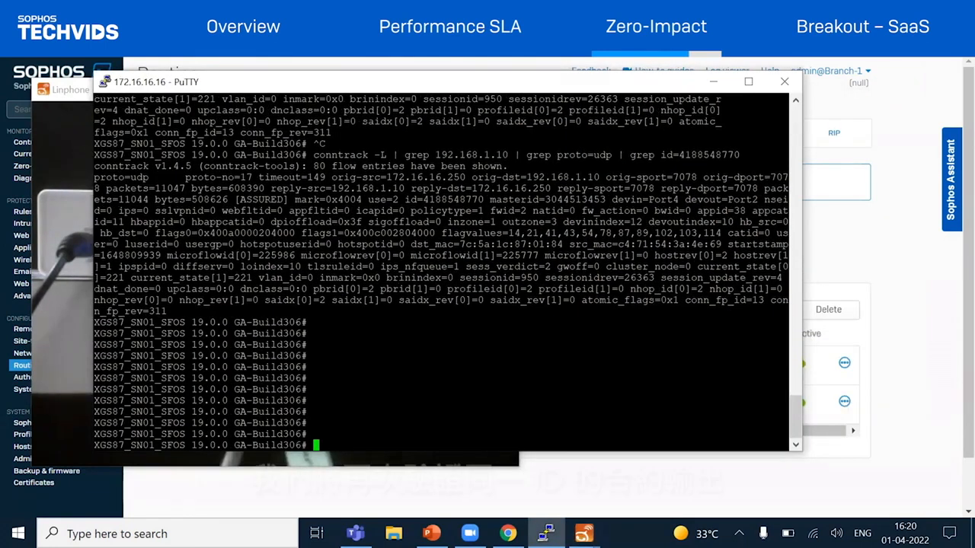
pyautogui.press('Up')
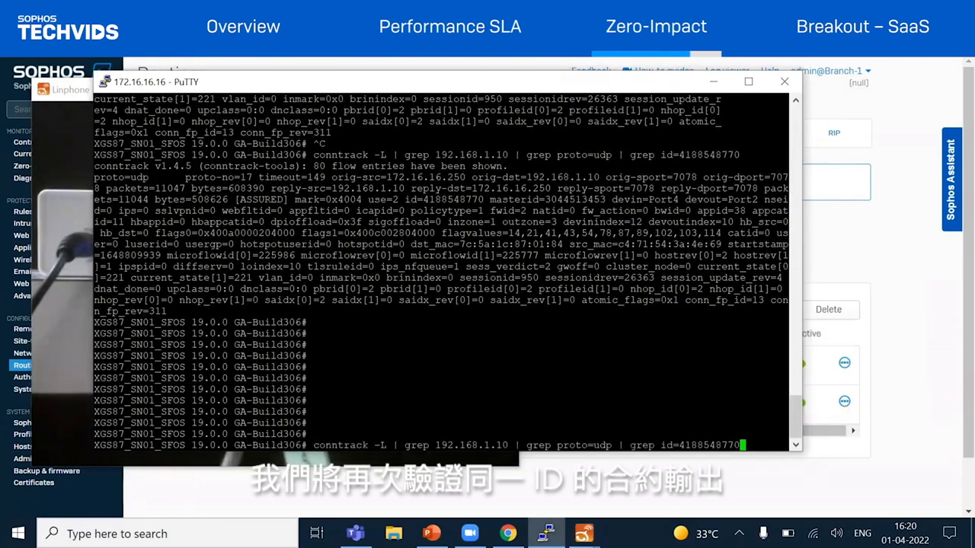
pyautogui.press('Return')
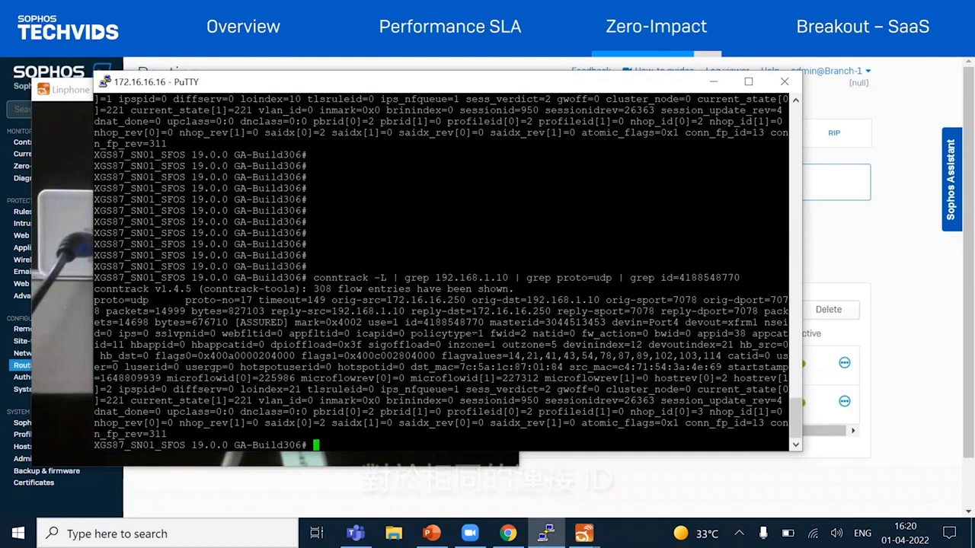
pyautogui.moveTo(682, 323); pyautogui.dragTo(762, 322)
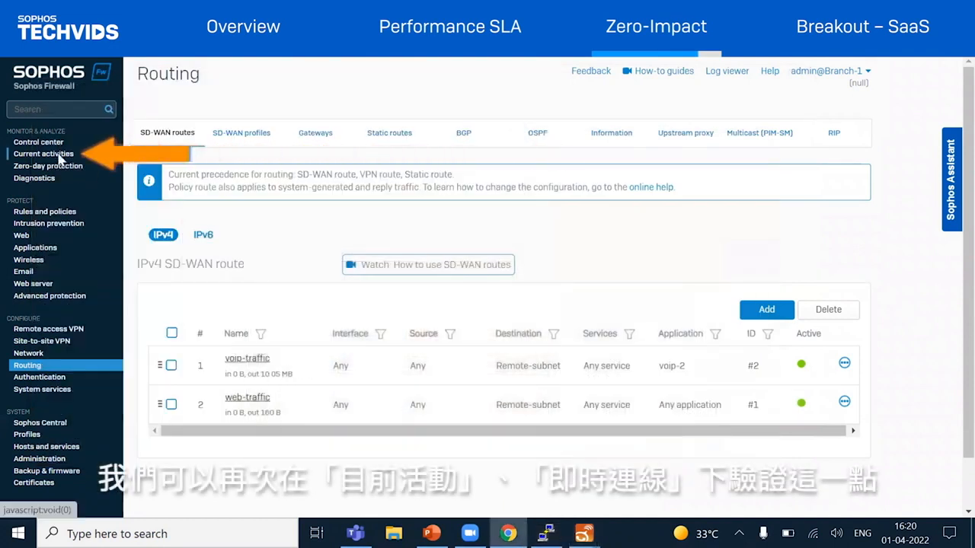
# Examine the outgoing interface in the live connection details for Session Initiation Protocol, and return to the Linphone video call
pyautogui.click(60, 156)
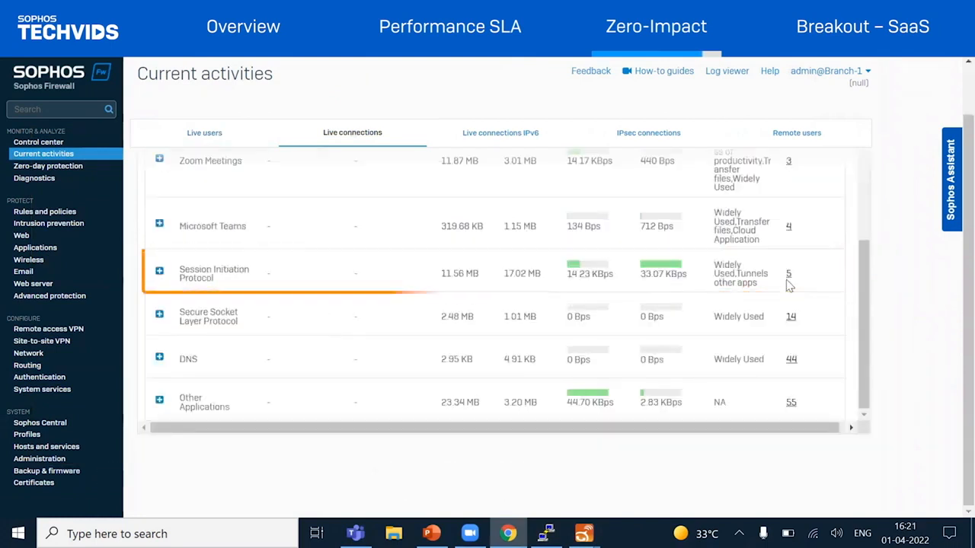
pyautogui.click(789, 274)
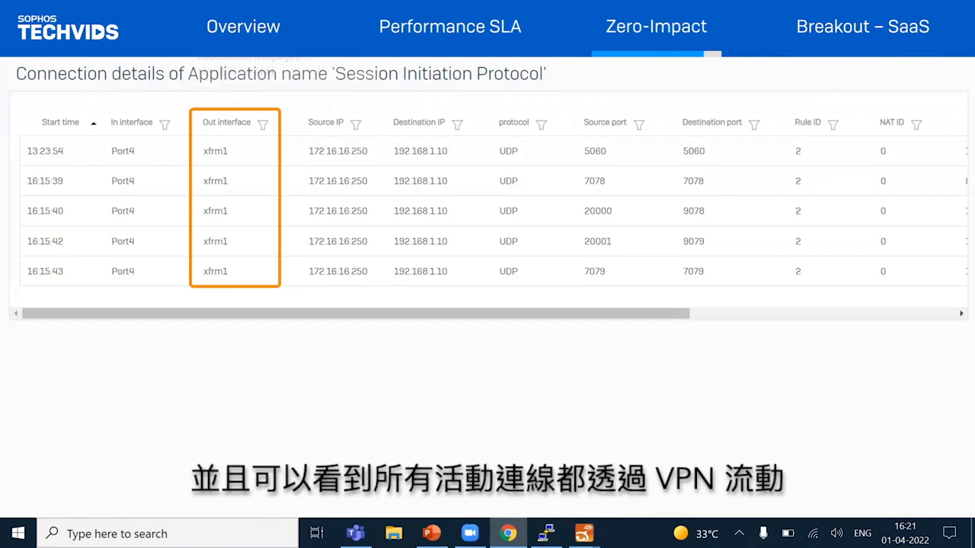
pyautogui.click(359, 11)
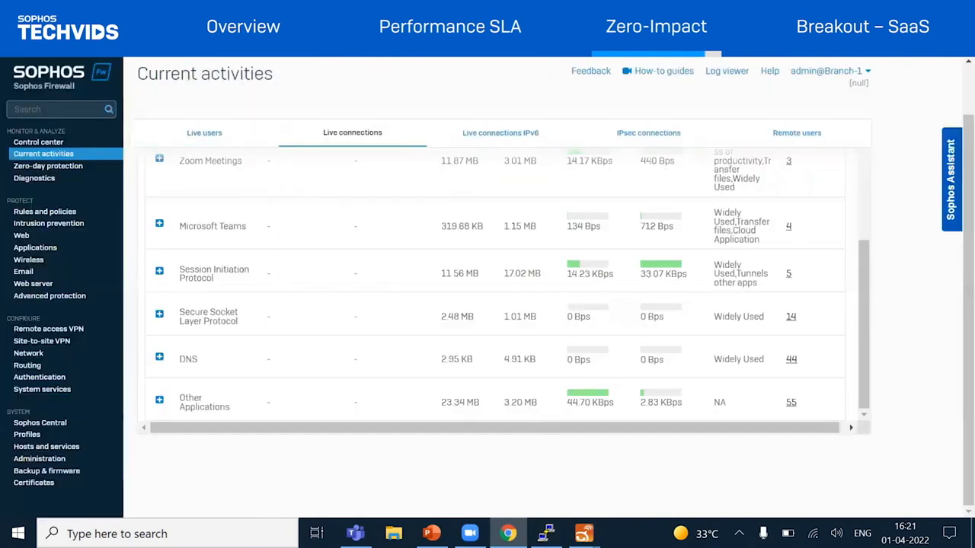
pyautogui.click(584, 533)
pyautogui.click(623, 457)
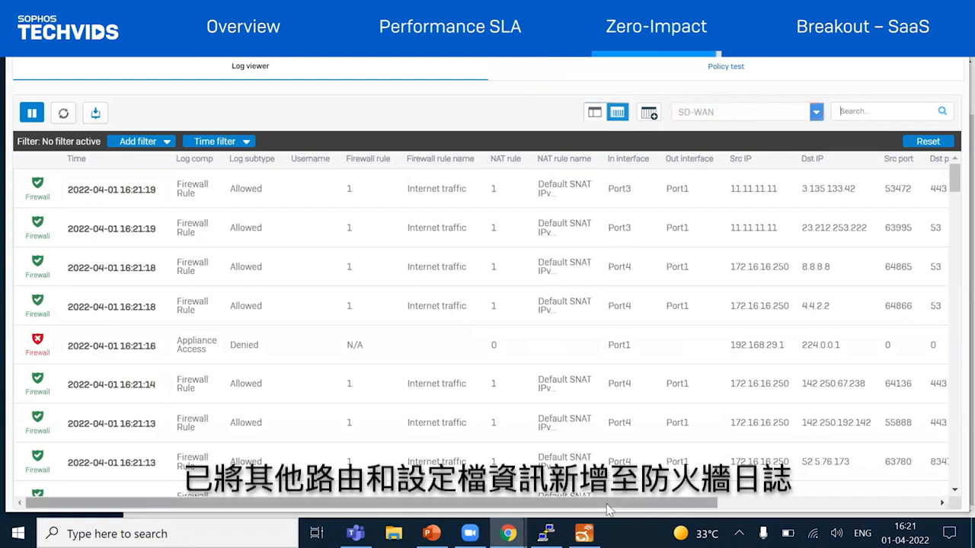
# Add the SD-WAN profile ID request and SD-WAN route request columns to the firewall log, dropping the In interface column
pyautogui.moveTo(609, 509); pyautogui.dragTo(827, 509)
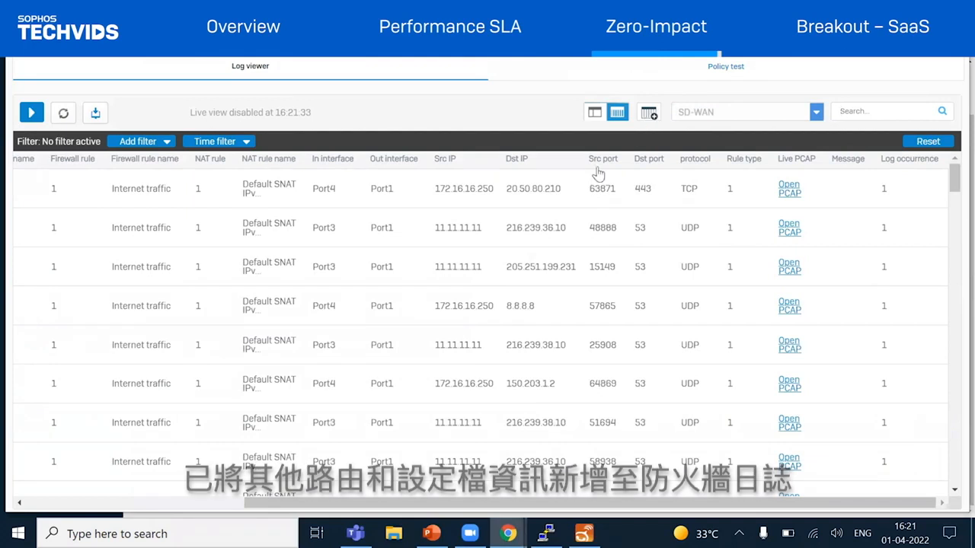
pyautogui.click(649, 113)
pyautogui.scroll(-3, 351, 315)
pyautogui.click(350, 307)
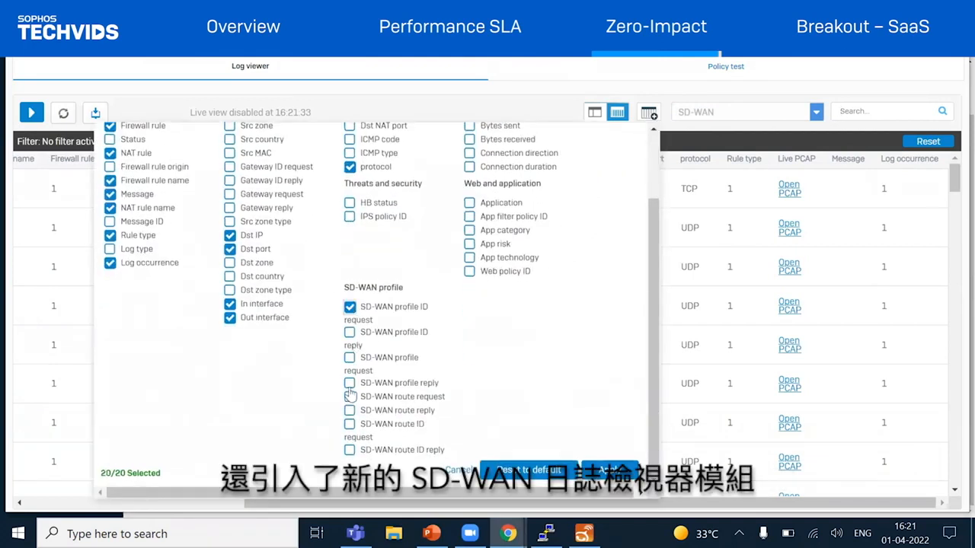
pyautogui.click(350, 398)
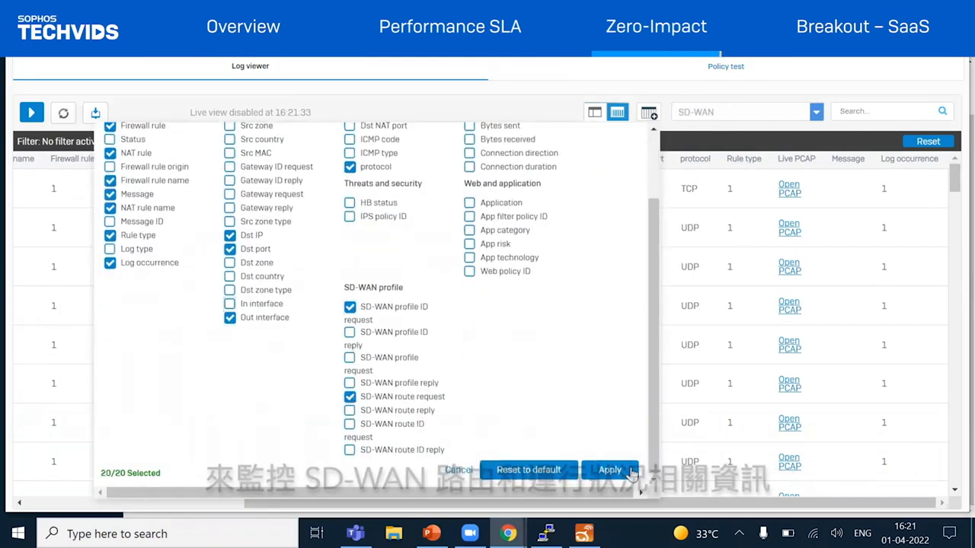
pyautogui.click(616, 471)
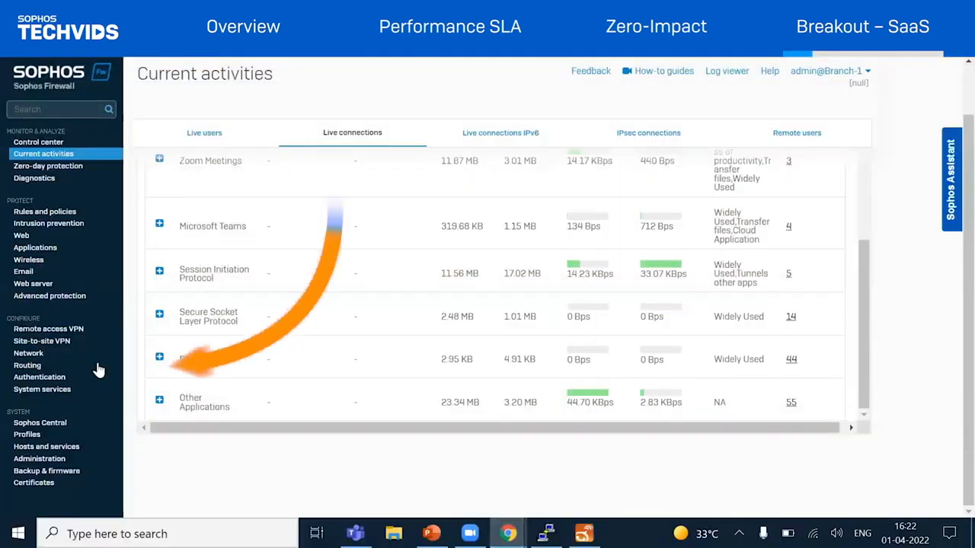
# Add a new IPv4 SD-WAN route under Routing and name it "SaaS application traffic"
pyautogui.click(27, 366)
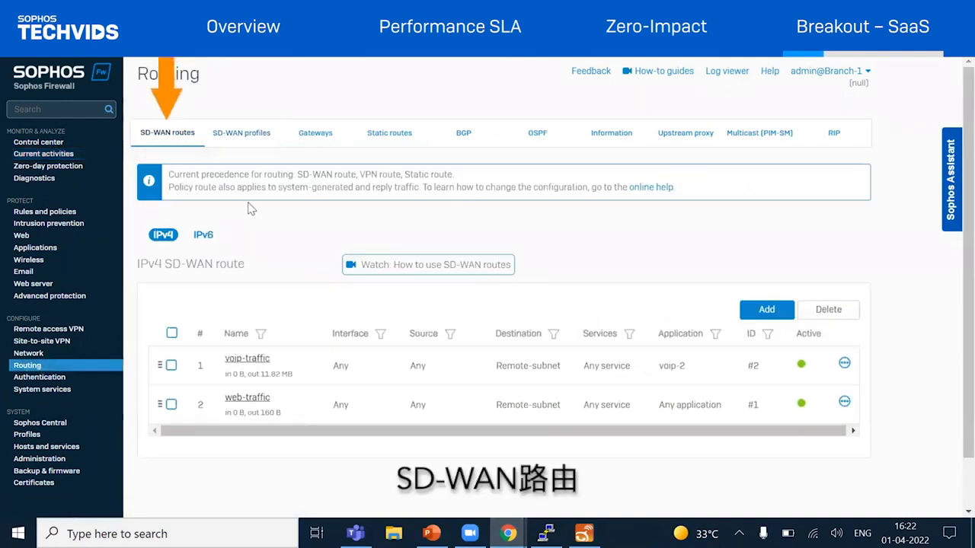
pyautogui.click(766, 310)
pyautogui.write('SaaS application traffic')
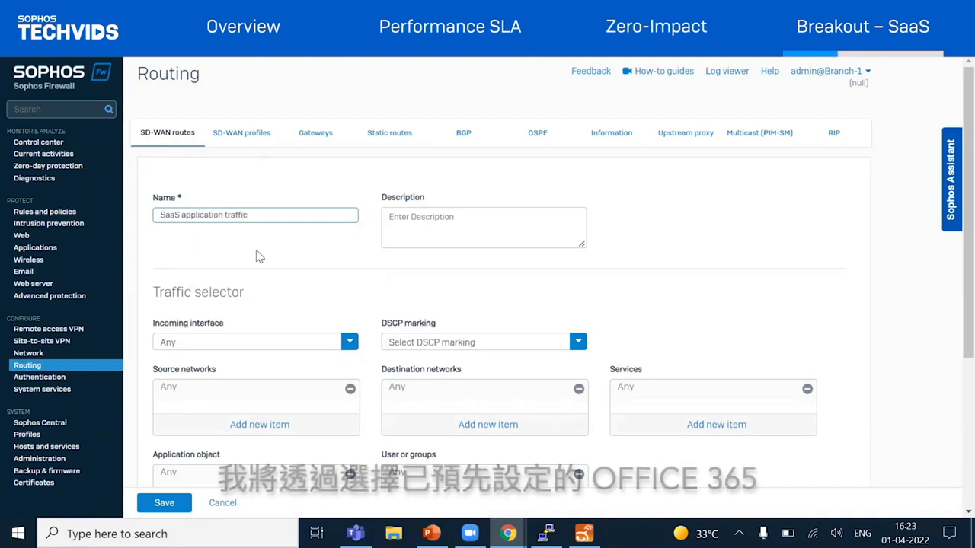
# Select the Microsoft_O365, SalesForce and Zoom application objects as the route's traffic selector
pyautogui.scroll(-1, 246, 221)
pyautogui.scroll(-3, 225, 275)
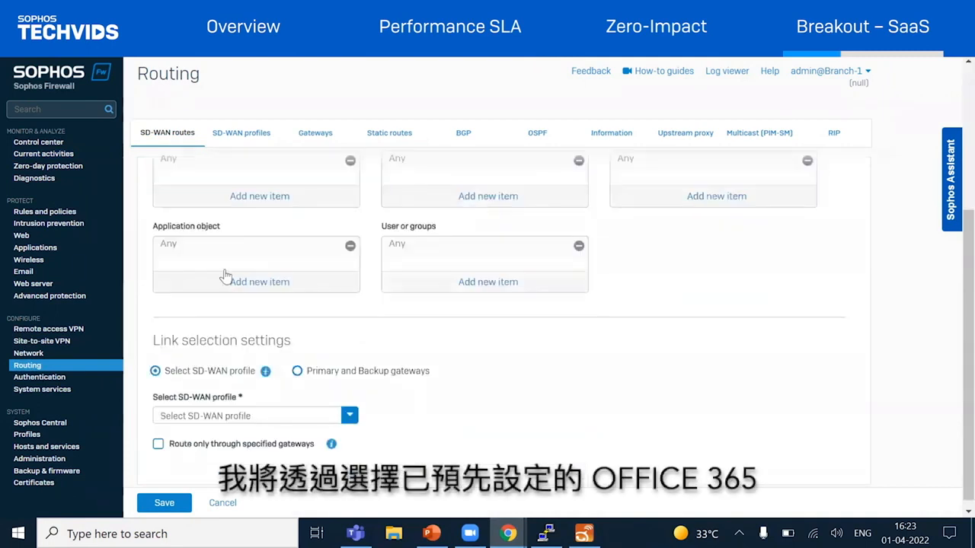
pyautogui.click(228, 289)
pyautogui.click(165, 338)
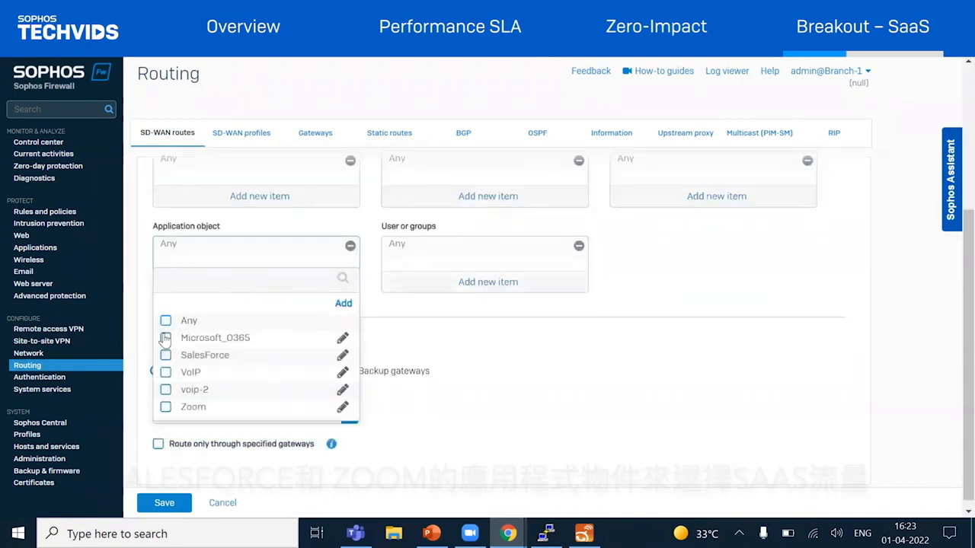
pyautogui.click(200, 429)
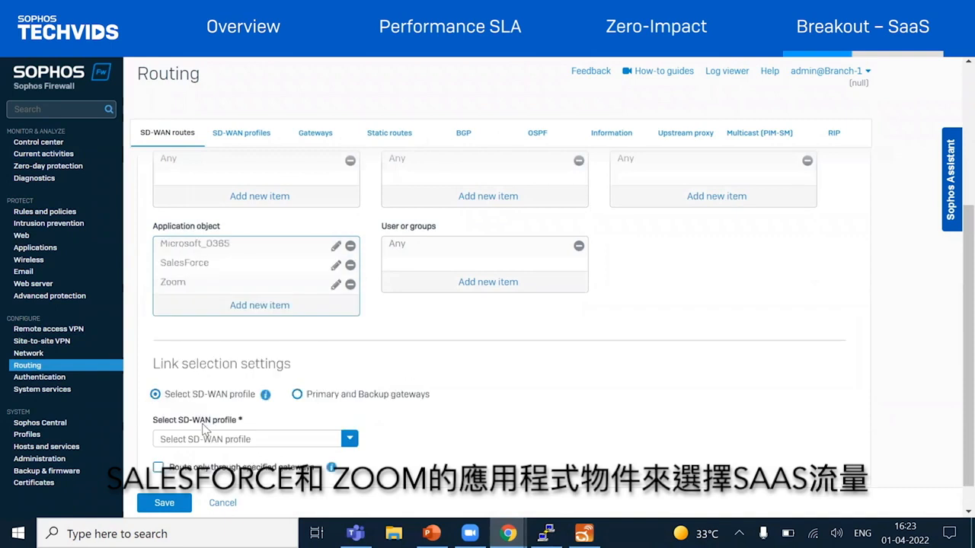
# Create an SD-WAN profile named saas-traffic from the route's link selection settings, and assign the gateways GW_Fiber_WAN_1G and ISP-1_GW
pyautogui.click(253, 440)
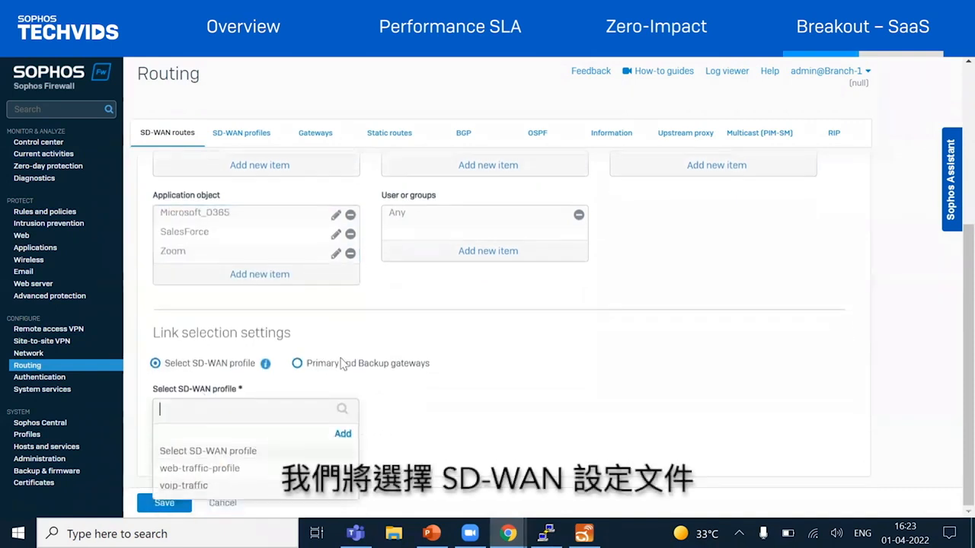
pyautogui.click(337, 438)
pyautogui.write('s')
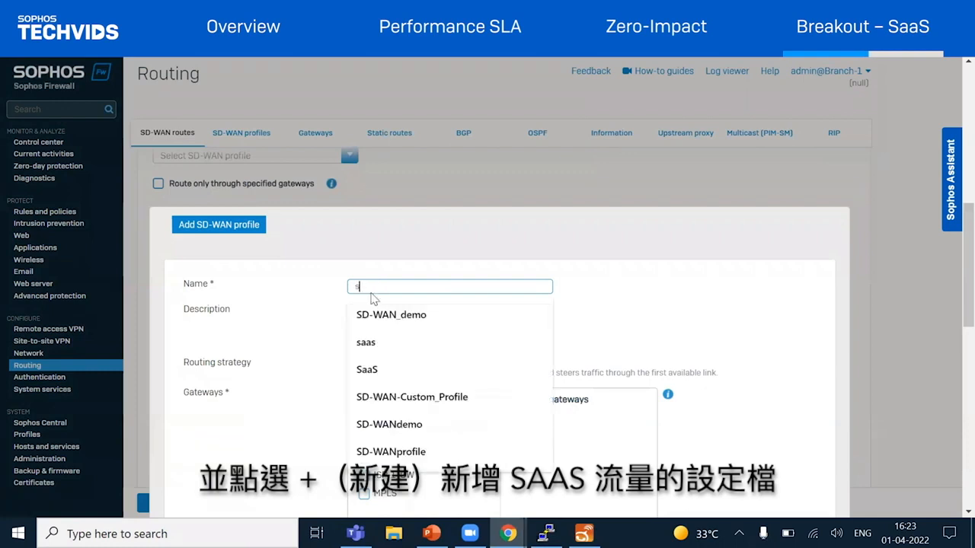
pyautogui.write('aas-traffic')
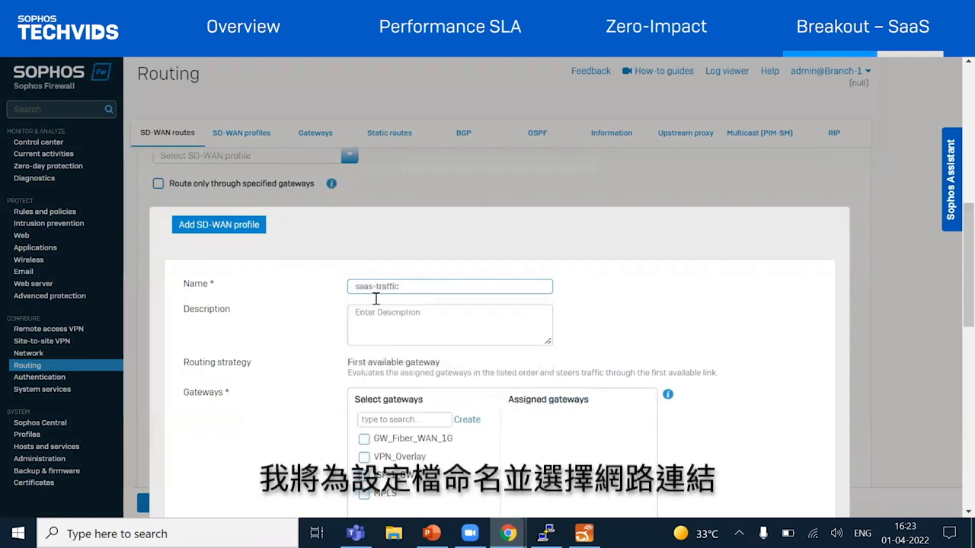
pyautogui.scroll(-2, 388, 334)
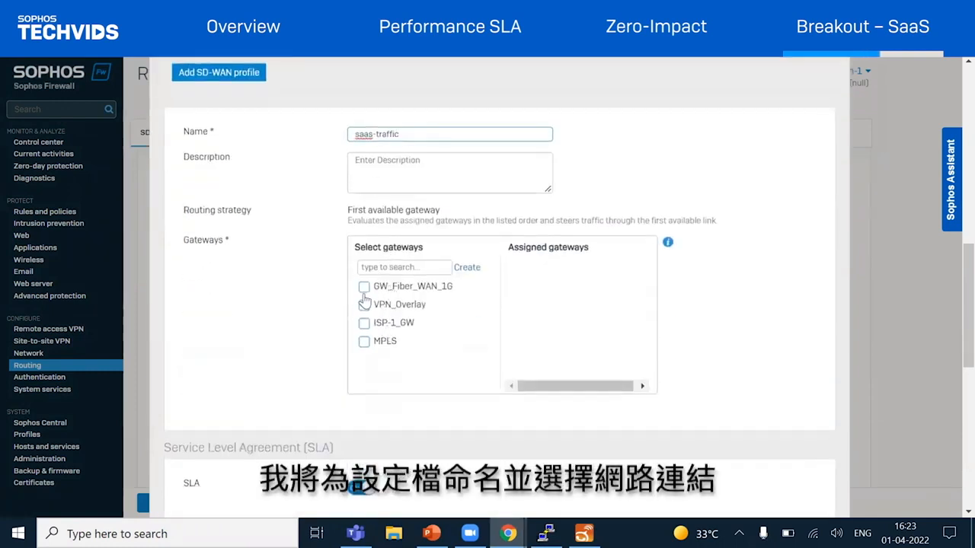
pyautogui.click(364, 286)
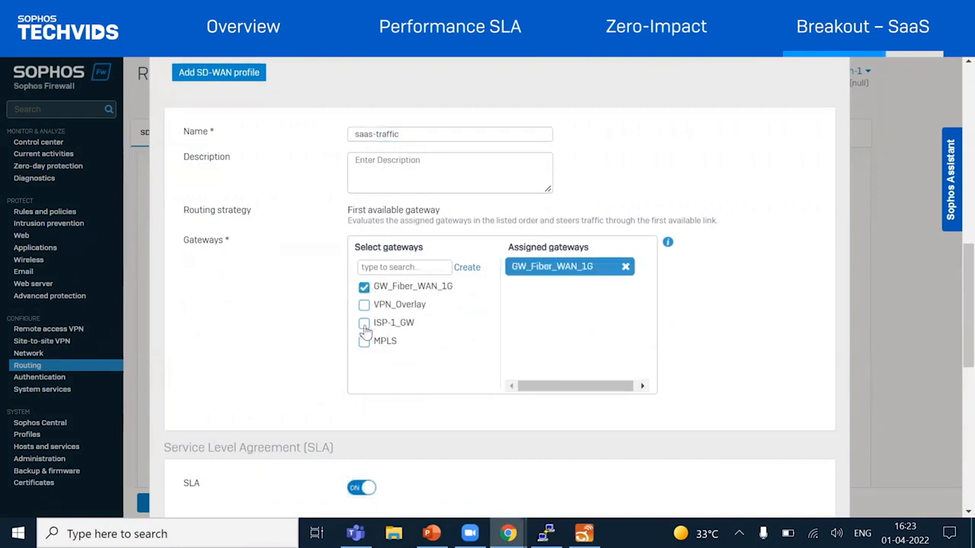
pyautogui.click(364, 323)
# Save the profile with the default Best quality latency SLA and default health check settings, and save the SD-WAN route
pyautogui.scroll(-3, 561, 342)
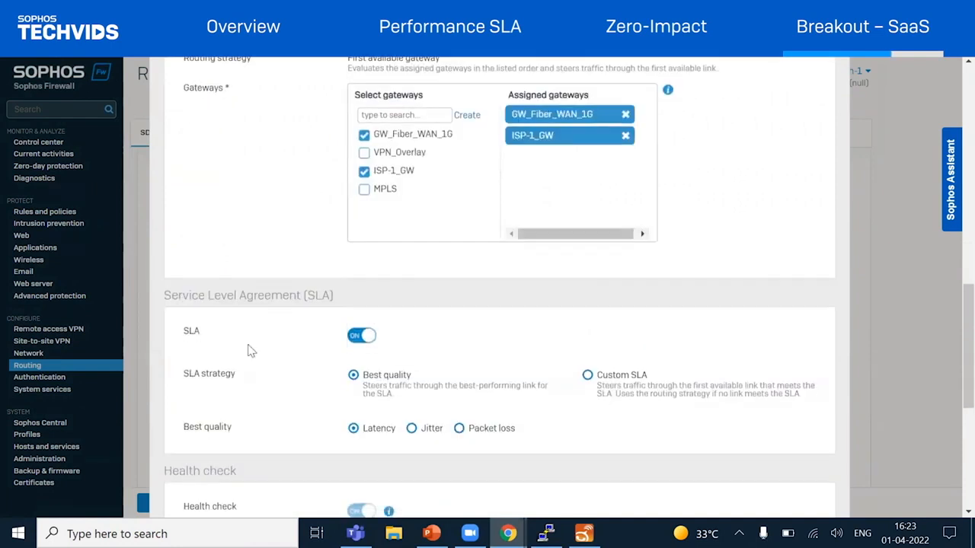
pyautogui.scroll(-2, 278, 325)
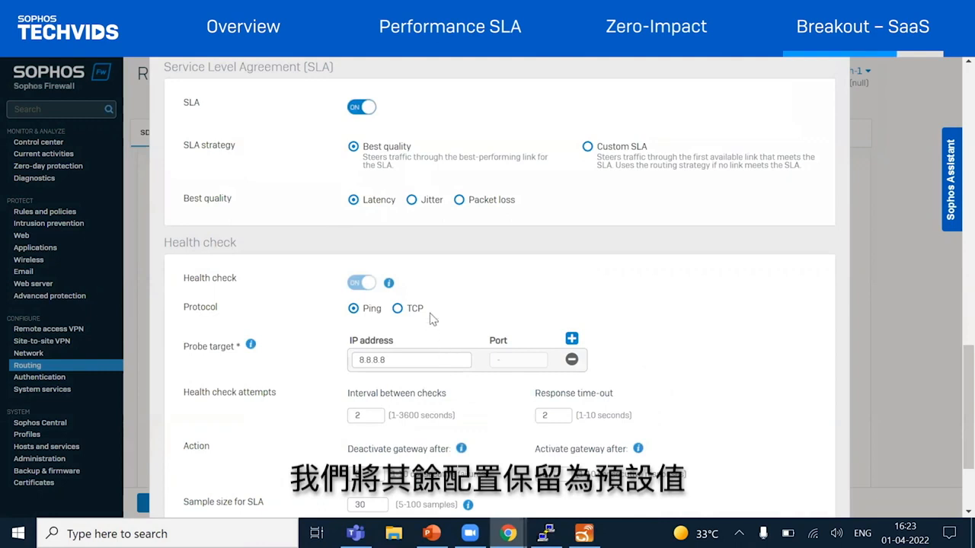
pyautogui.scroll(-2, 430, 319)
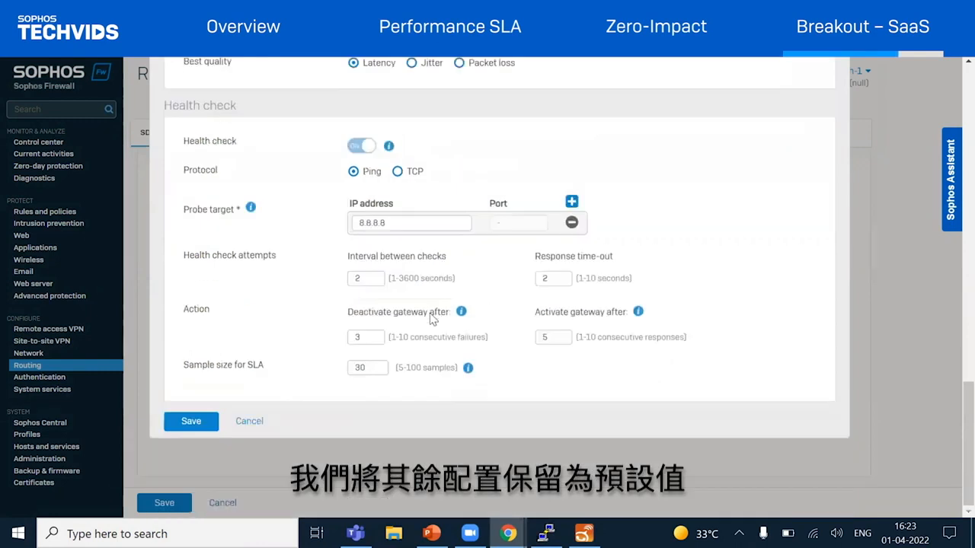
pyautogui.click(190, 422)
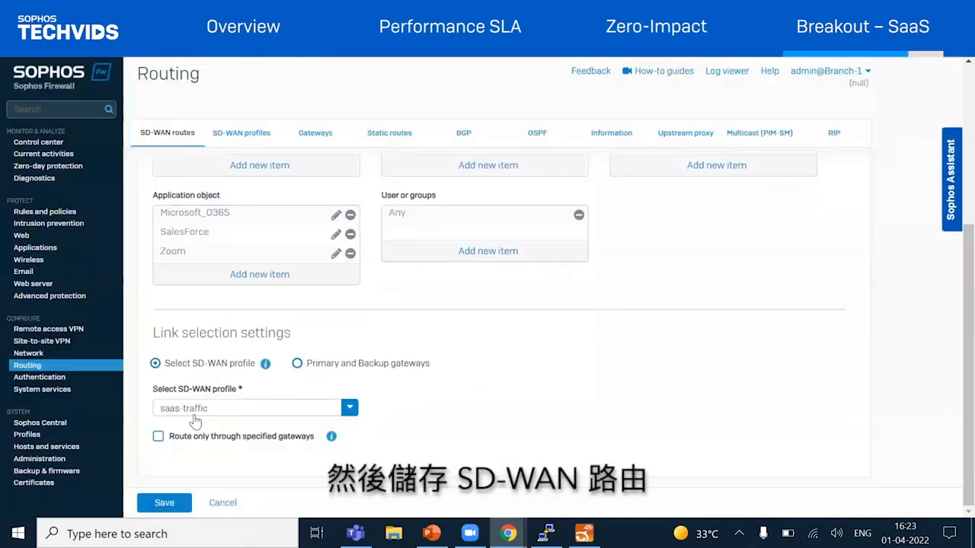
pyautogui.click(164, 504)
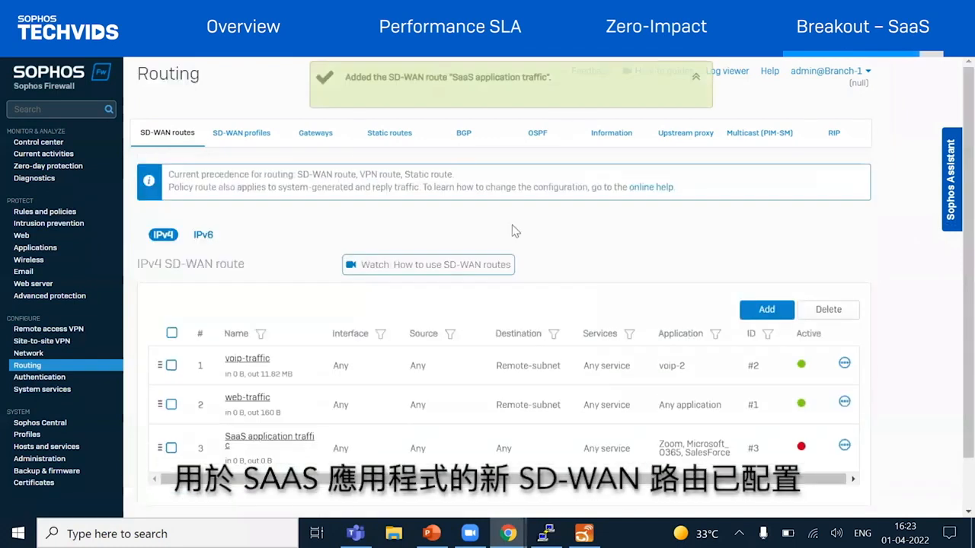
# Display the gateway status and SLA measurements of the saas-traffic SD-WAN profile
pyautogui.click(226, 131)
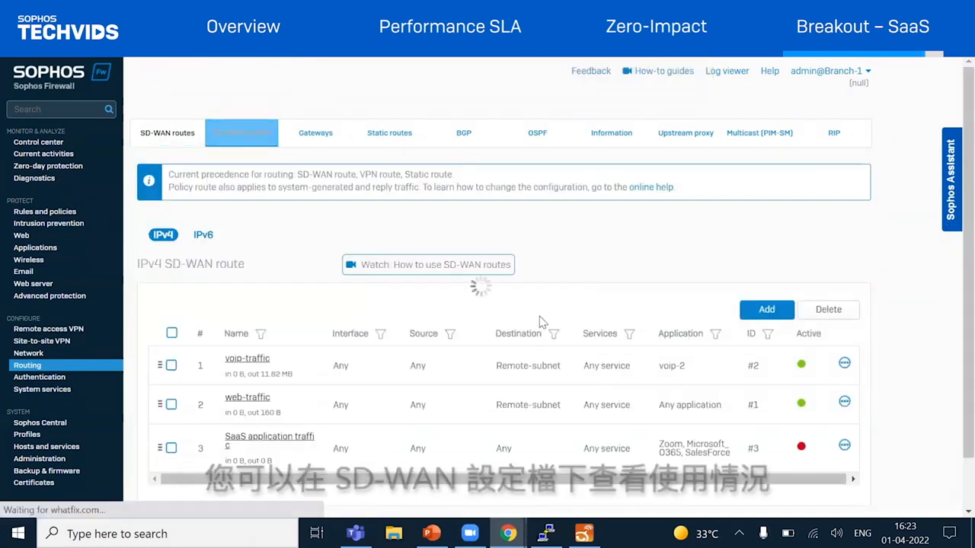
pyautogui.click(248, 144)
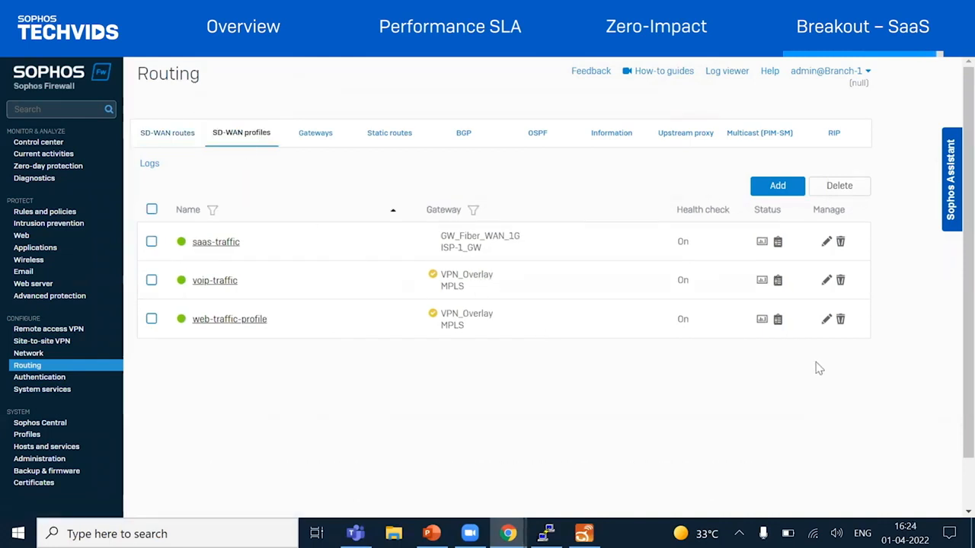
pyautogui.click(777, 244)
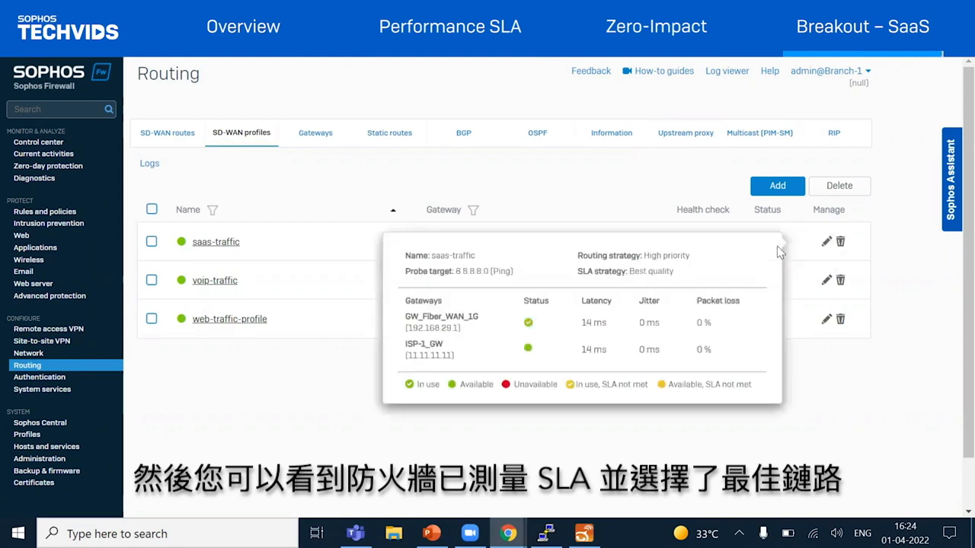